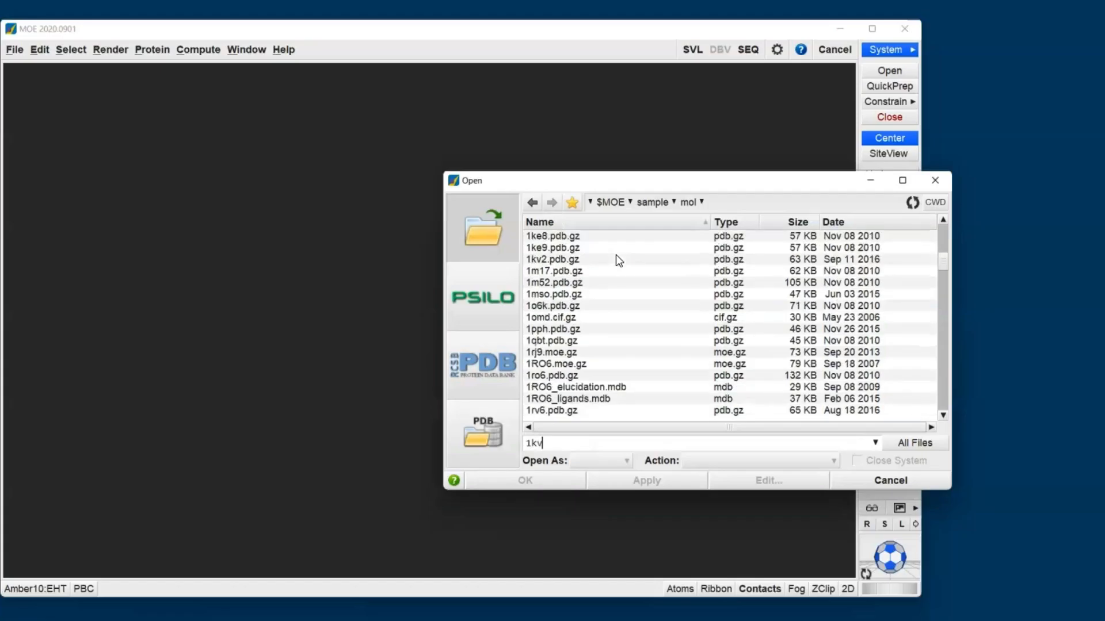
- Load the sample structure 1kv2.pdb.gz with the default PDB import options
{"action": "left_click", "coordinate": [564, 260]}
{"action": "left_click", "coordinate": [550, 481]}
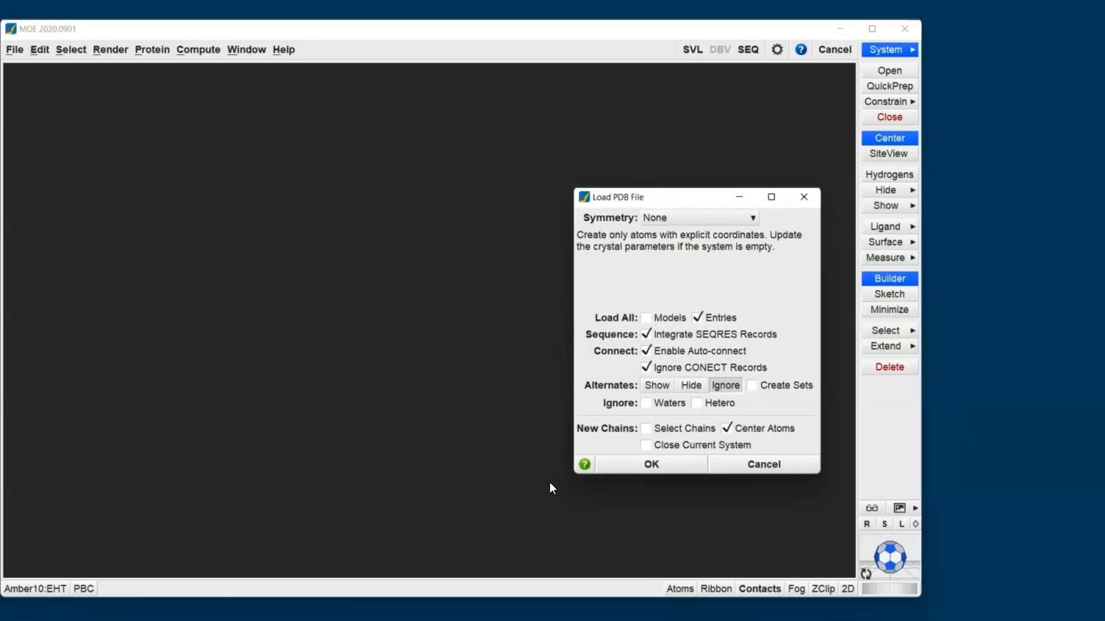
{"action": "left_click", "coordinate": [667, 465]}
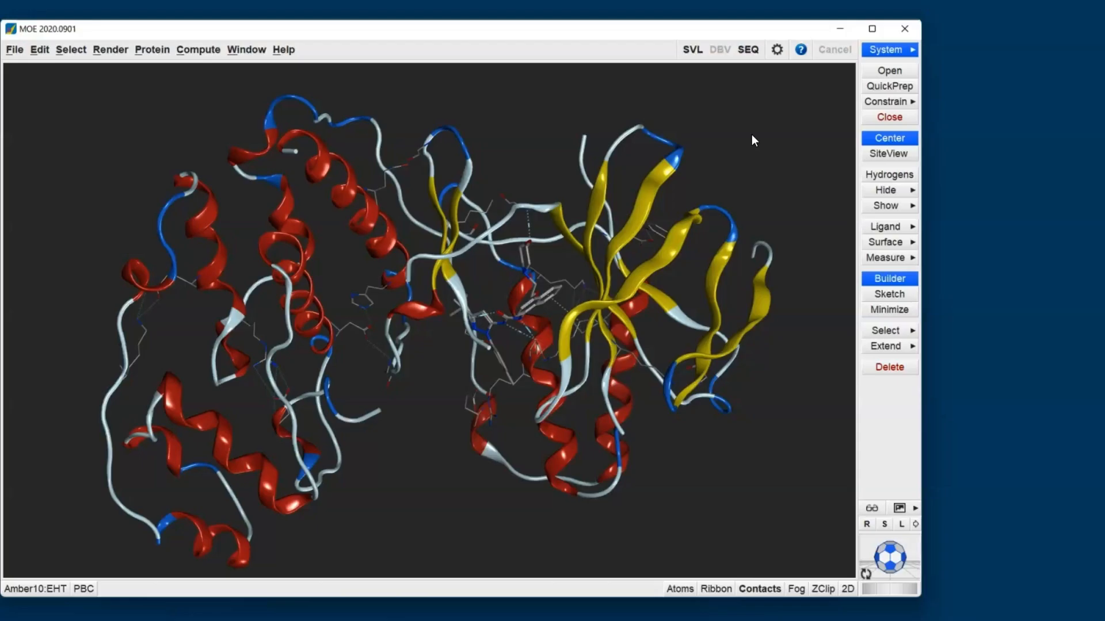
- Prepare the loaded protein-ligand structure by running QuickPrep with its default settings
{"action": "left_click", "coordinate": [876, 87]}
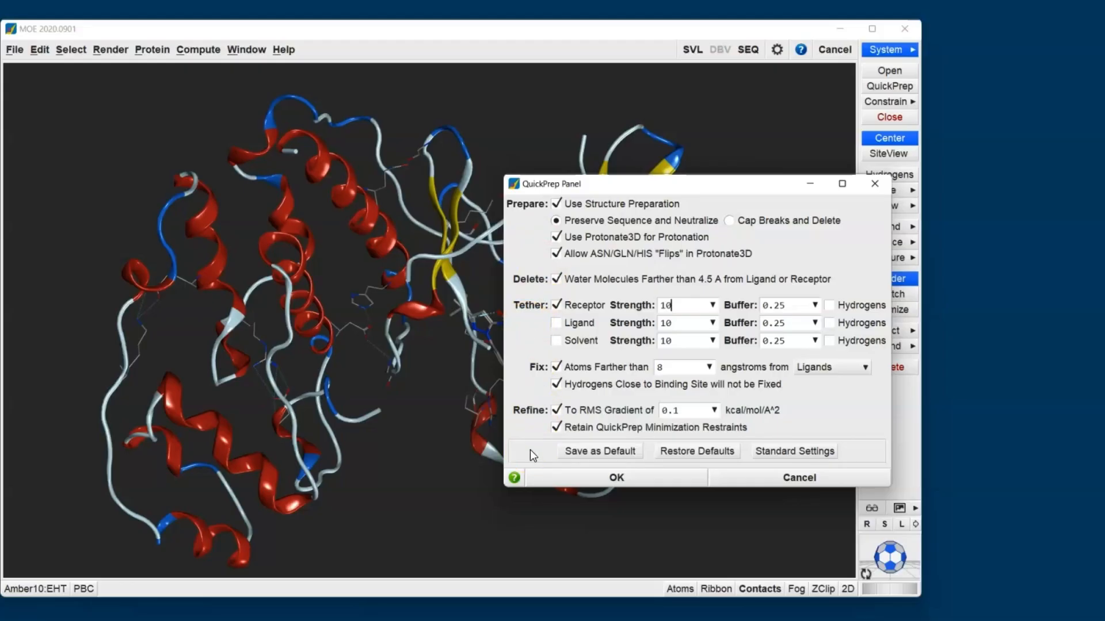
{"action": "left_click", "coordinate": [563, 481]}
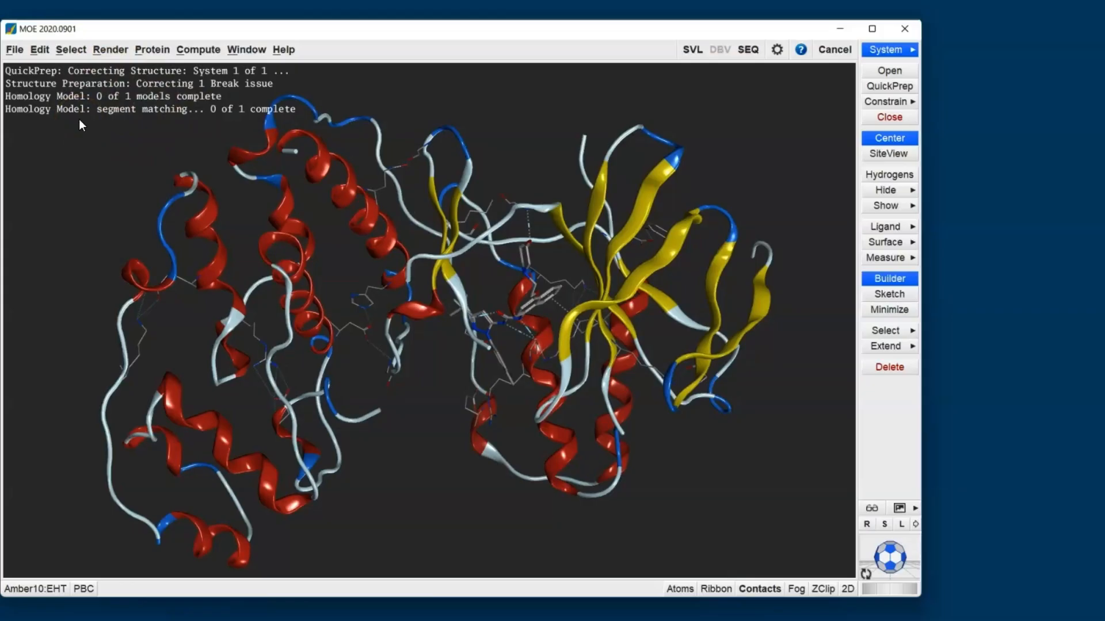
{"action": "left_click", "coordinate": [886, 87]}
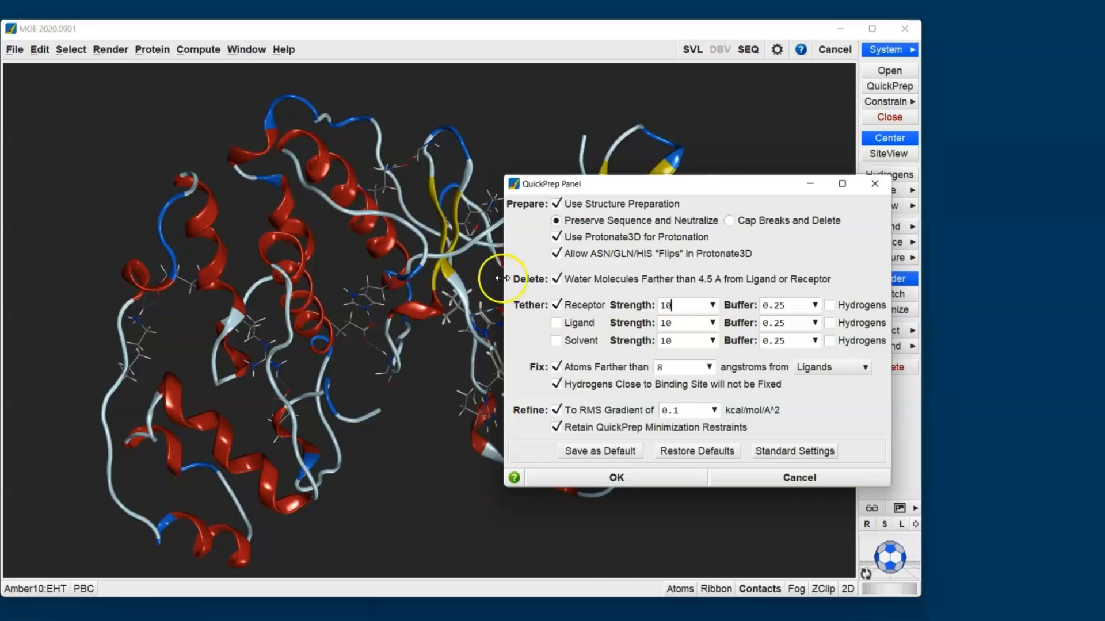
{"action": "left_click", "coordinate": [803, 483]}
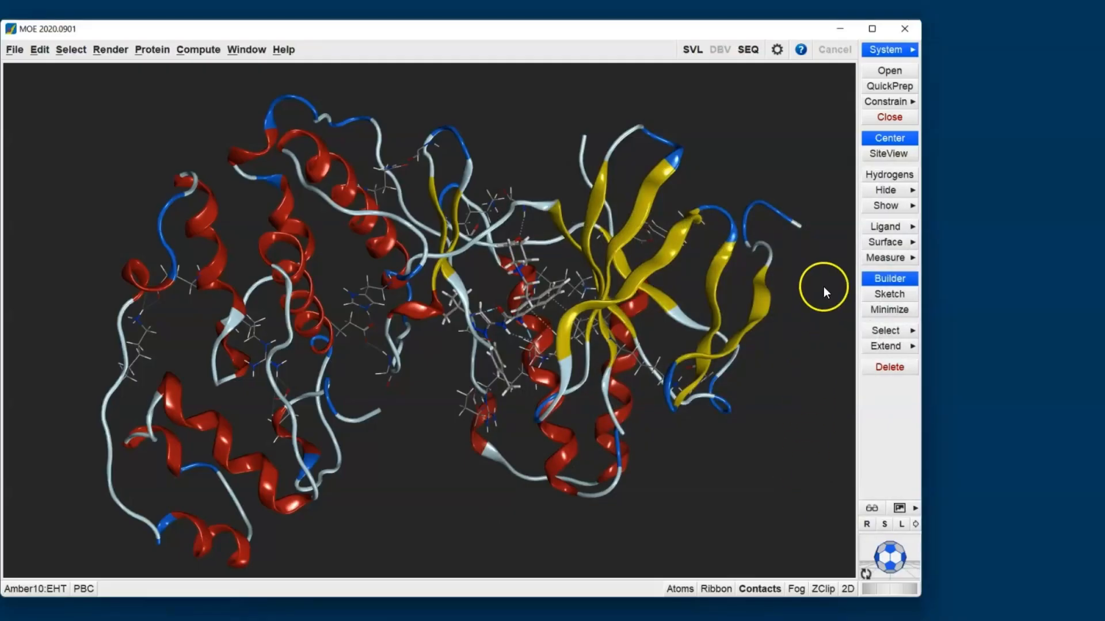
- Restrict the display to the ligand binding site and show the System Manager
{"action": "left_click", "coordinate": [887, 156]}
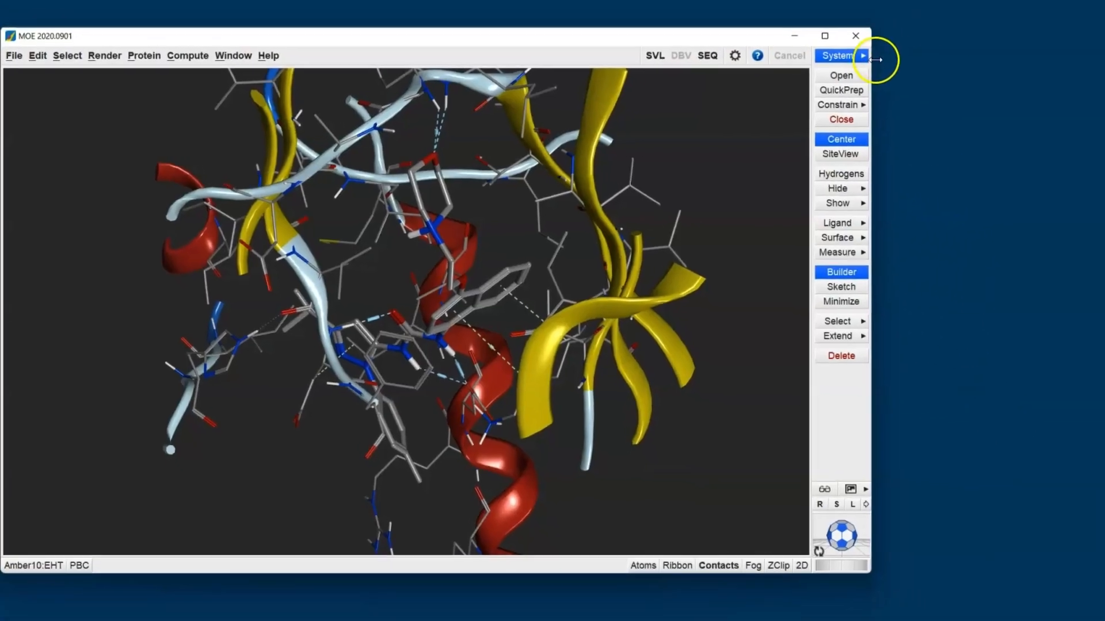
{"action": "left_click", "coordinate": [863, 56]}
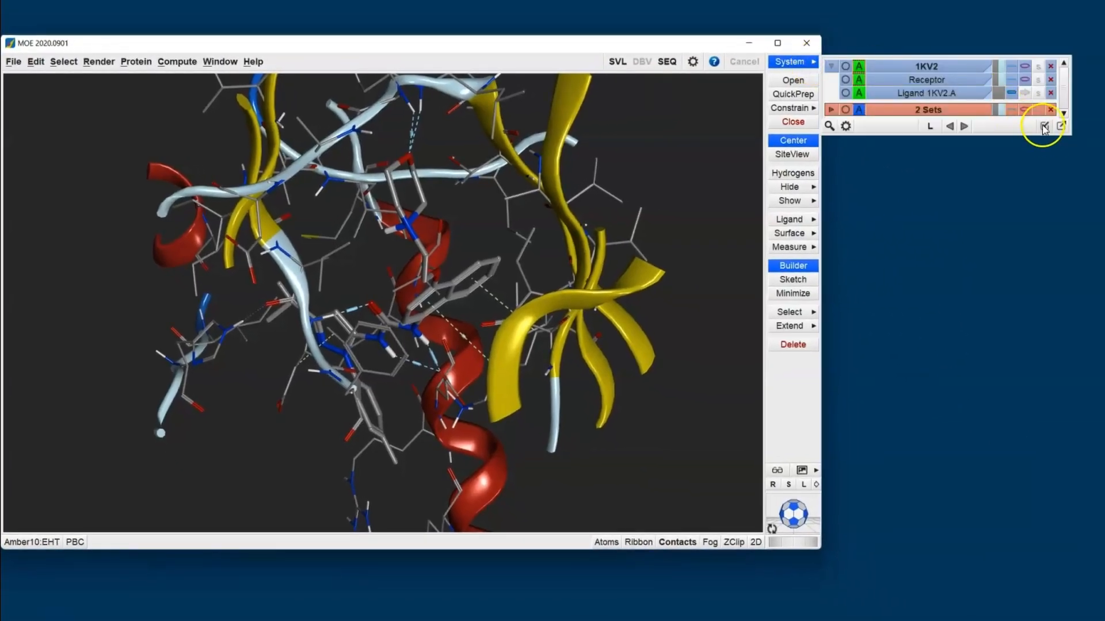
{"action": "left_click", "coordinate": [1044, 127]}
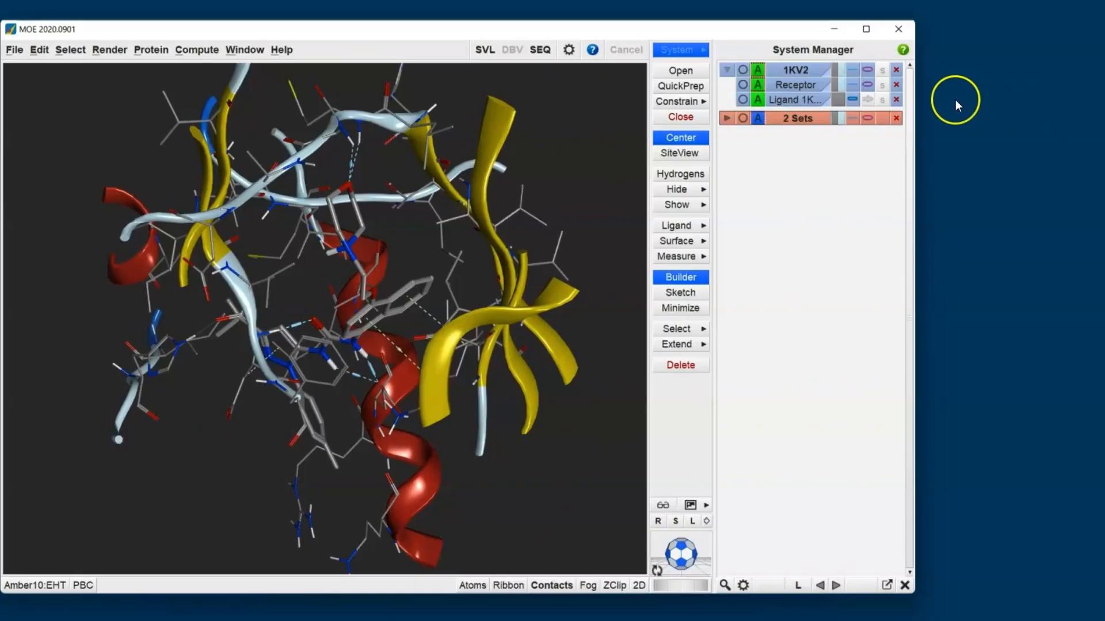
{"action": "left_click", "coordinate": [795, 88]}
{"action": "left_click", "coordinate": [795, 88]}
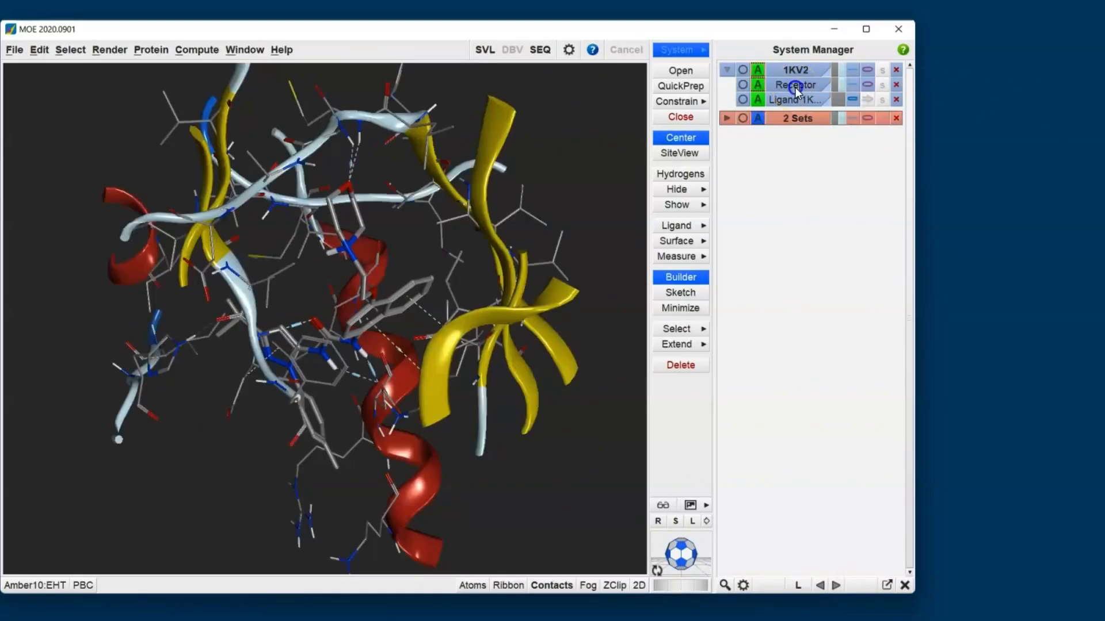
{"action": "left_click", "coordinate": [743, 100]}
{"action": "left_click", "coordinate": [742, 100]}
- Hide the receptor ribbon and colour the ligand's carbon atoms magenta
{"action": "left_click", "coordinate": [867, 86]}
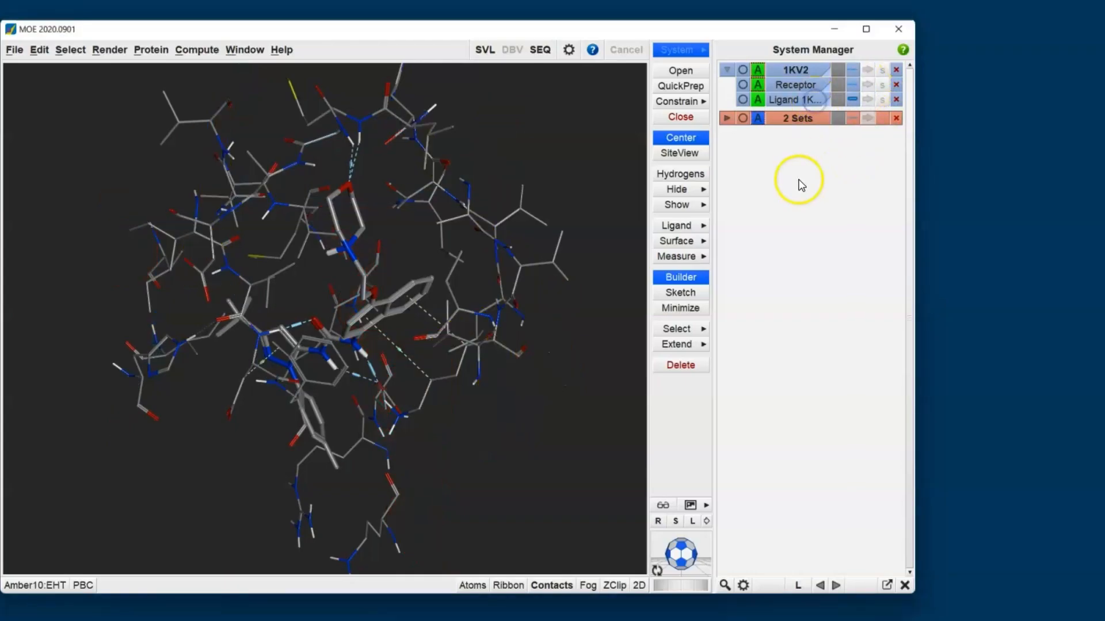
{"action": "left_click", "coordinate": [838, 102]}
{"action": "left_click", "coordinate": [727, 138]}
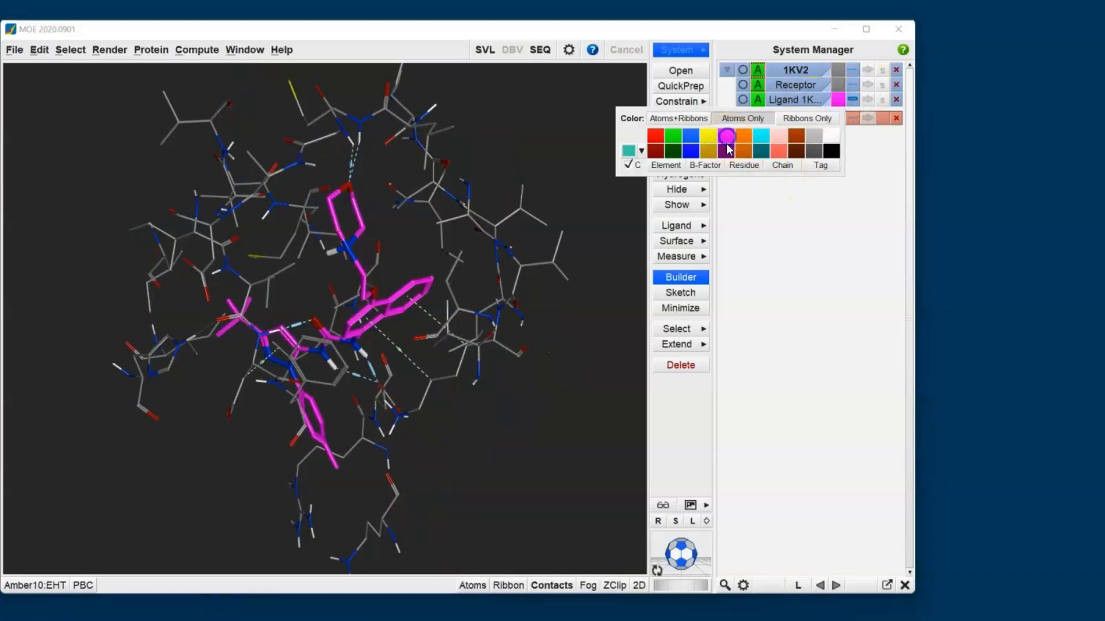
{"action": "left_click", "coordinate": [790, 272]}
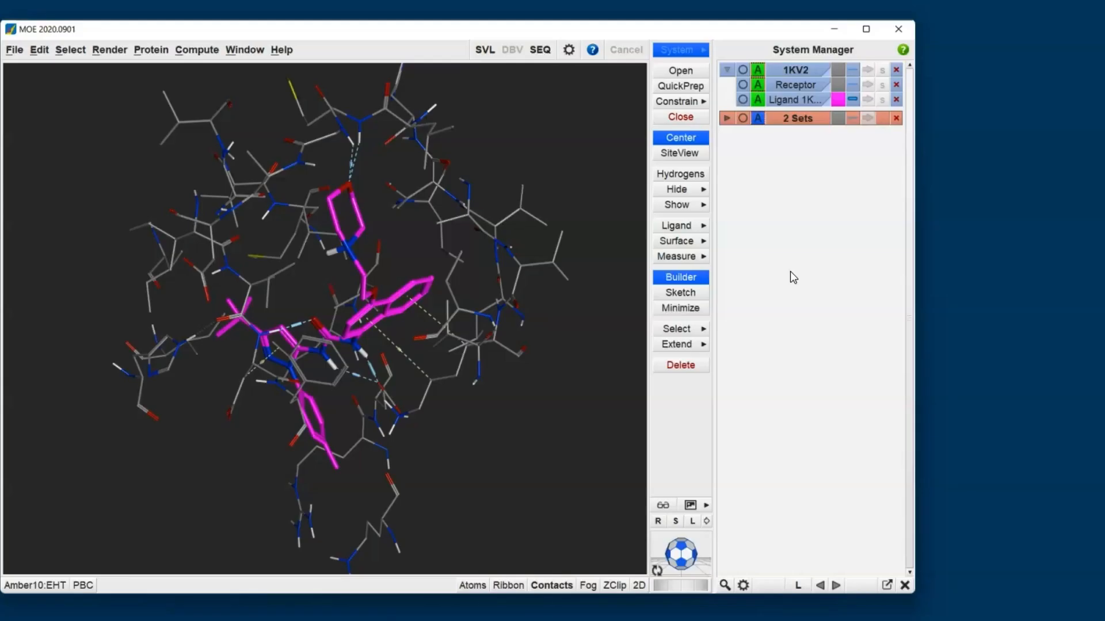
- Examine the 2D Ligand Interactions diagram for the contacts between the ligand and the binding-site residues, and close it
{"action": "middle_click_drag", "start_coordinate": [414, 236], "coordinate": [527, 260]}
{"action": "middle_click_drag", "start_coordinate": [298, 347], "coordinate": [294, 144]}
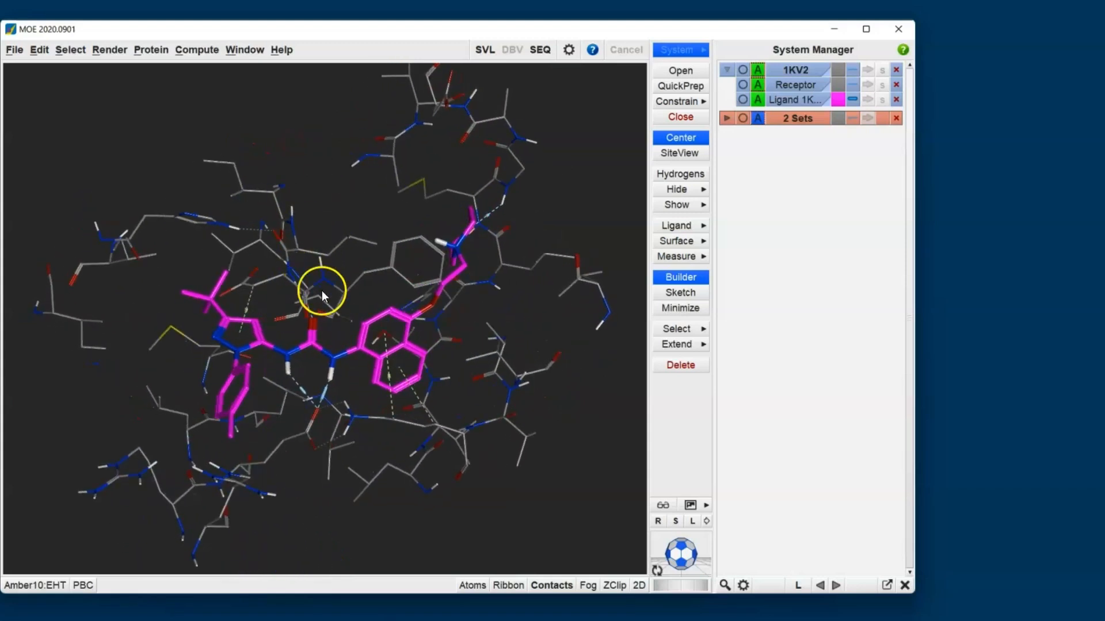
{"action": "scroll", "coordinate": [322, 386], "scroll_direction": "up", "scroll_amount": 3}
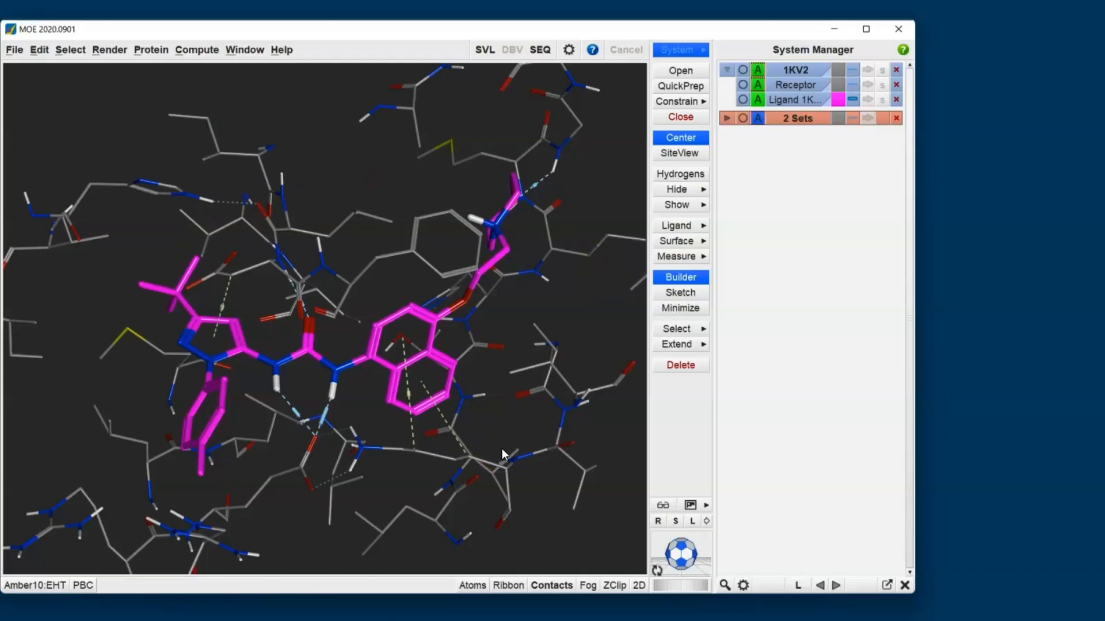
{"action": "left_click", "coordinate": [672, 229]}
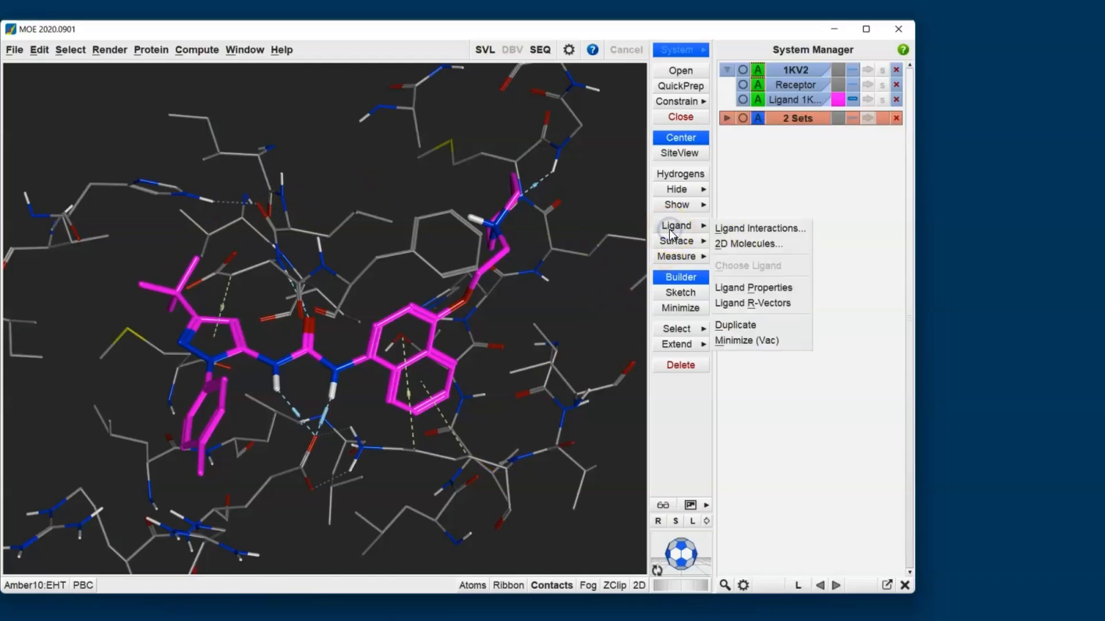
{"action": "left_click", "coordinate": [763, 228]}
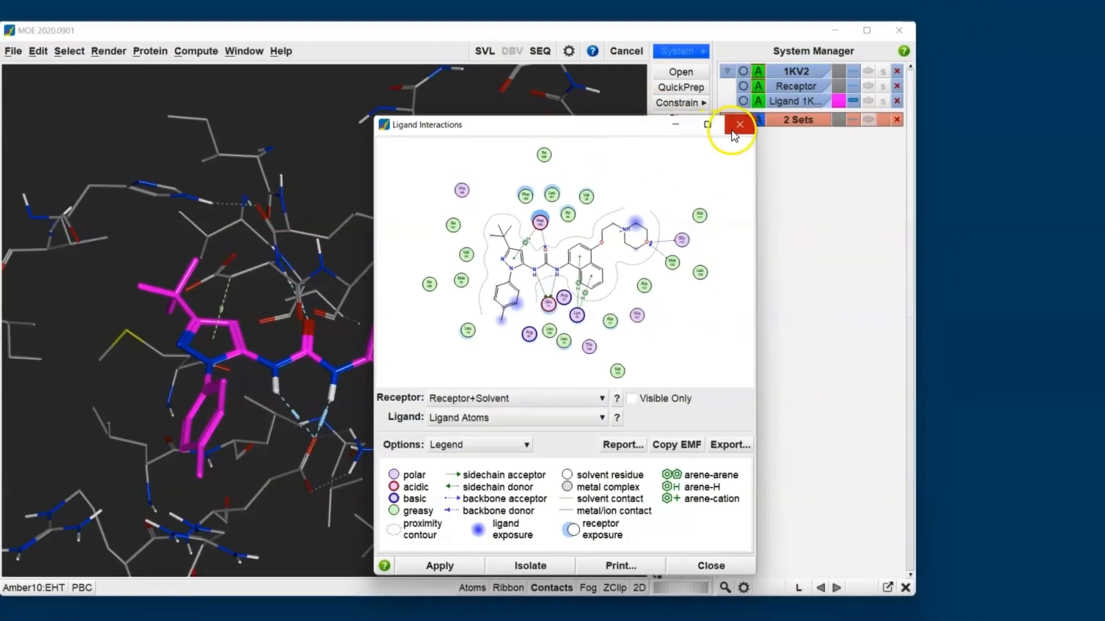
{"action": "left_click", "coordinate": [779, 31]}
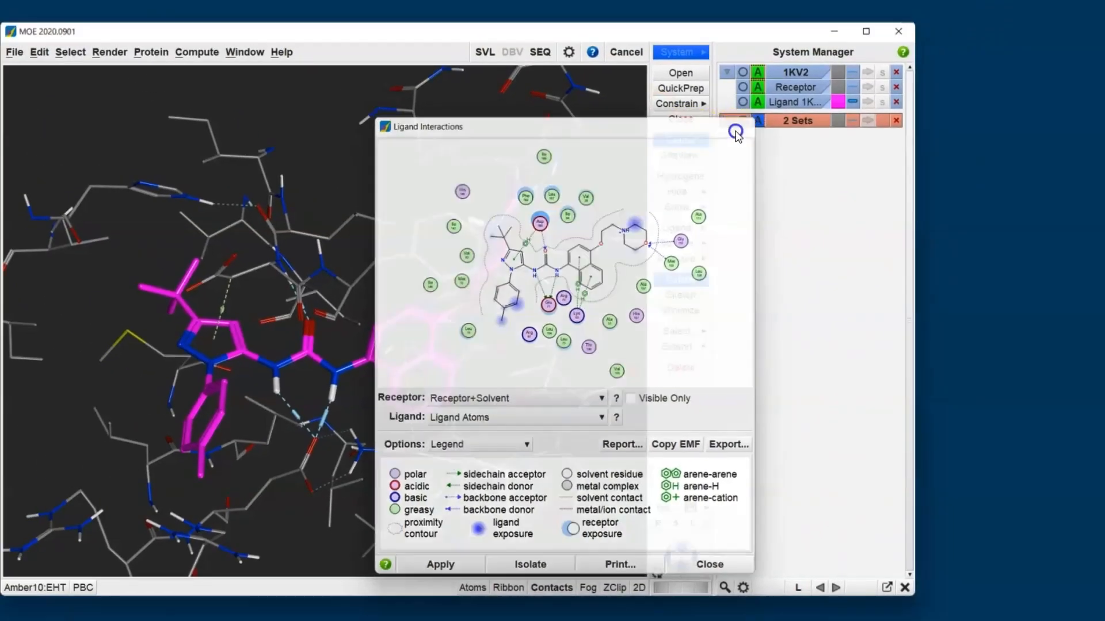
- Generate the receptor surface around the ligand to inspect the shape of the binding pocket, and clear the surface
{"action": "left_click", "coordinate": [683, 246]}
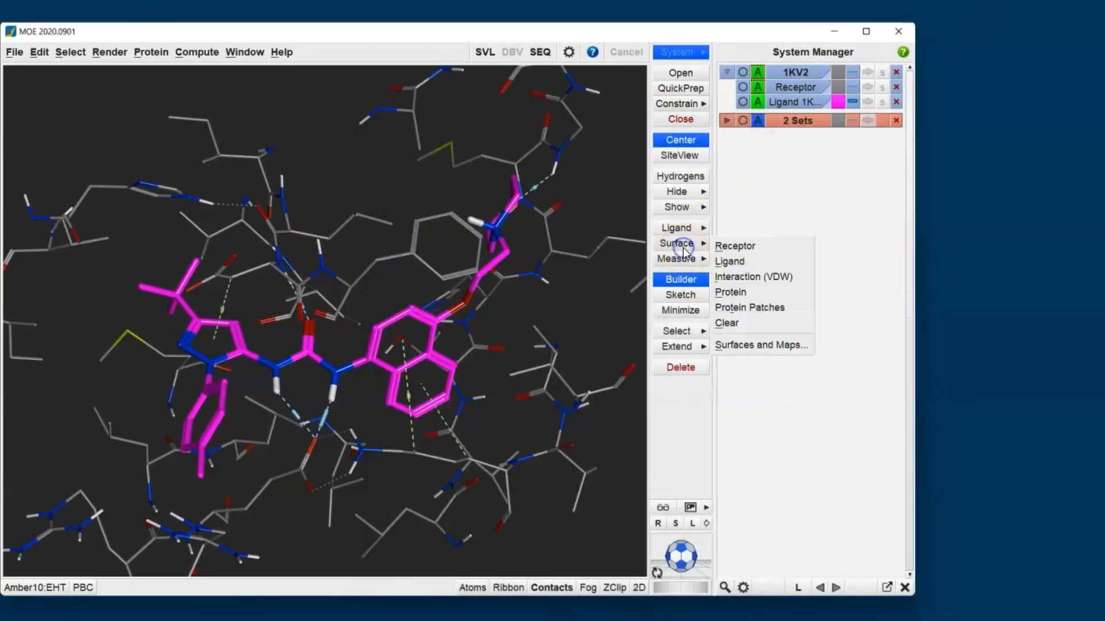
{"action": "left_click", "coordinate": [776, 250]}
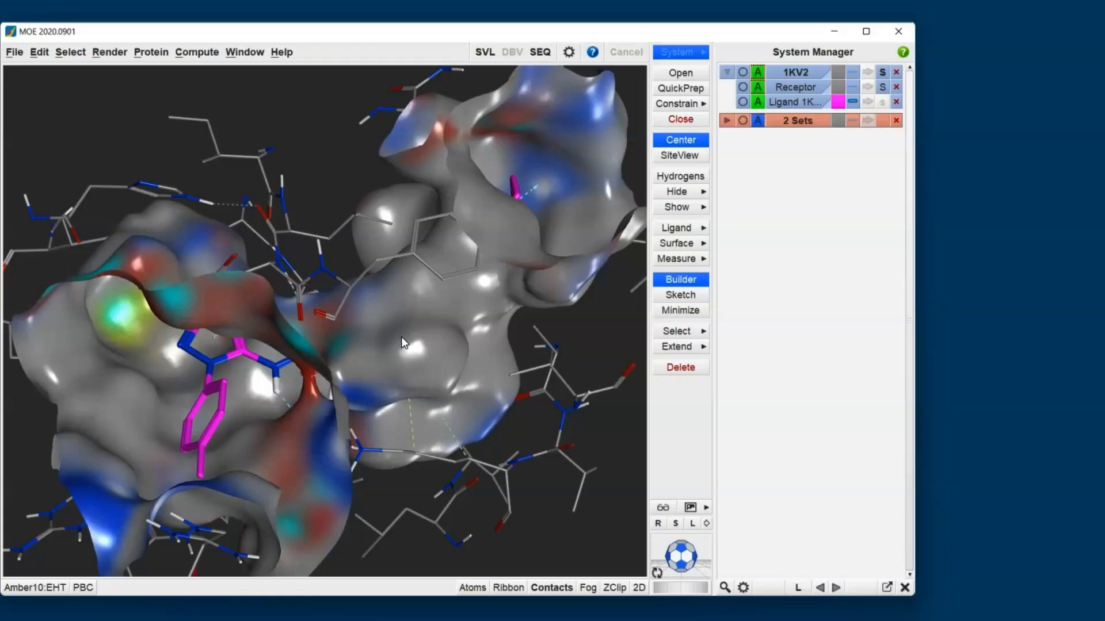
{"action": "middle_click_drag", "start_coordinate": [306, 443], "coordinate": [223, 494]}
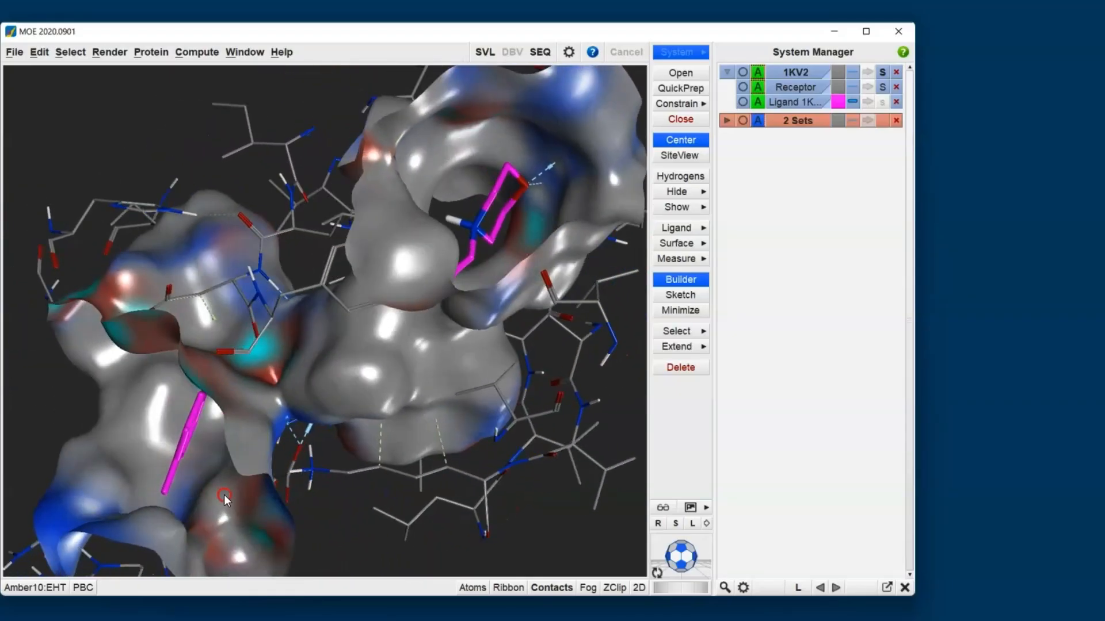
{"action": "middle_click_drag", "start_coordinate": [528, 216], "coordinate": [561, 199]}
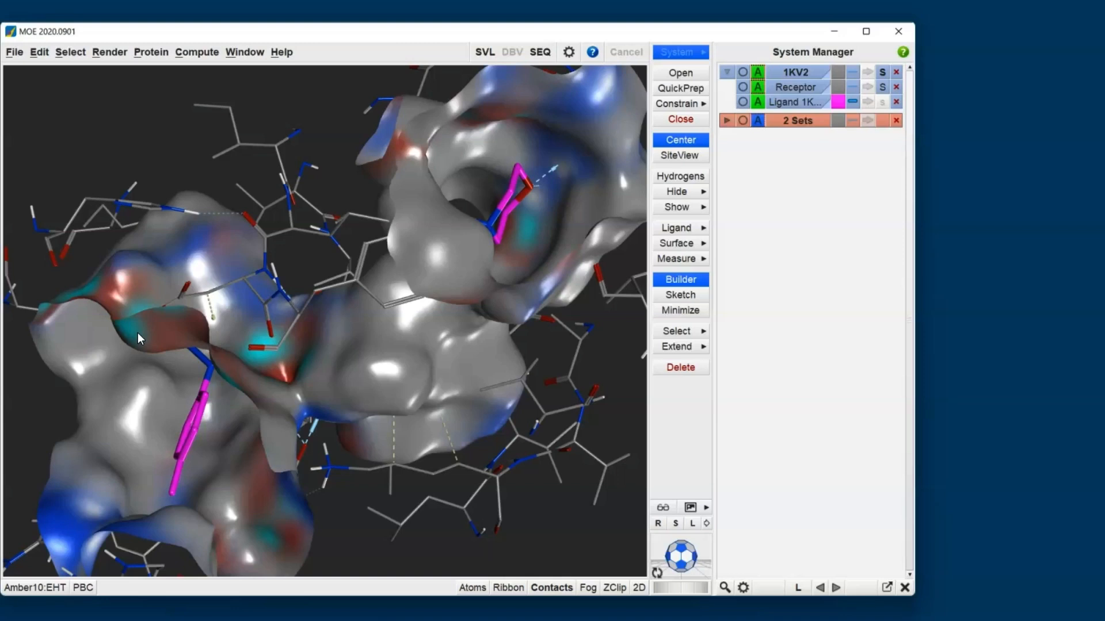
{"action": "left_click", "coordinate": [685, 244]}
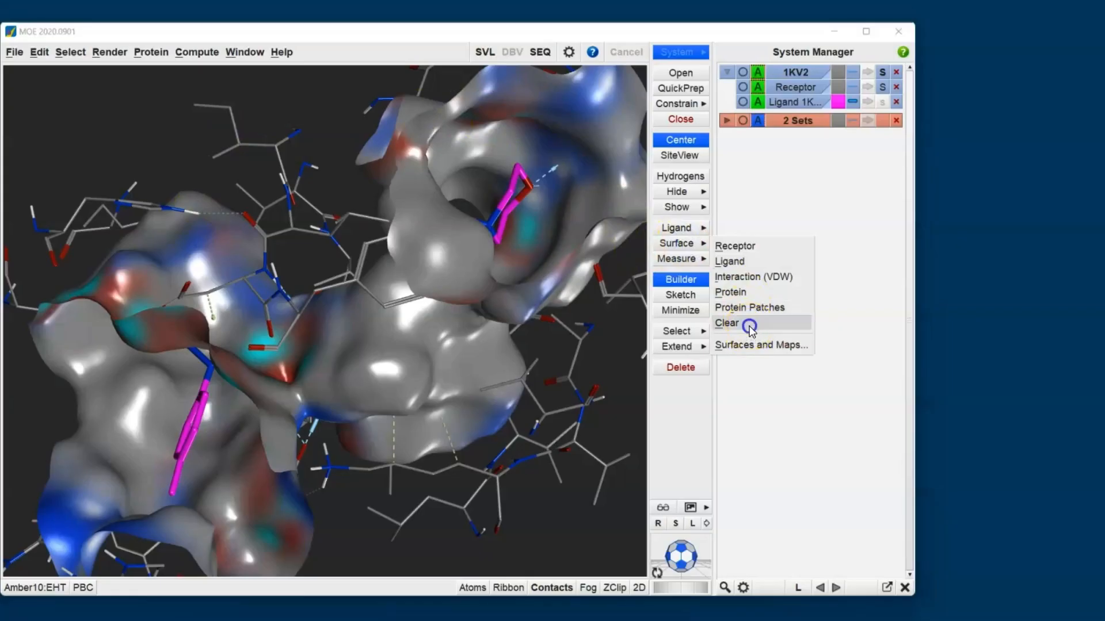
{"action": "left_click", "coordinate": [750, 323]}
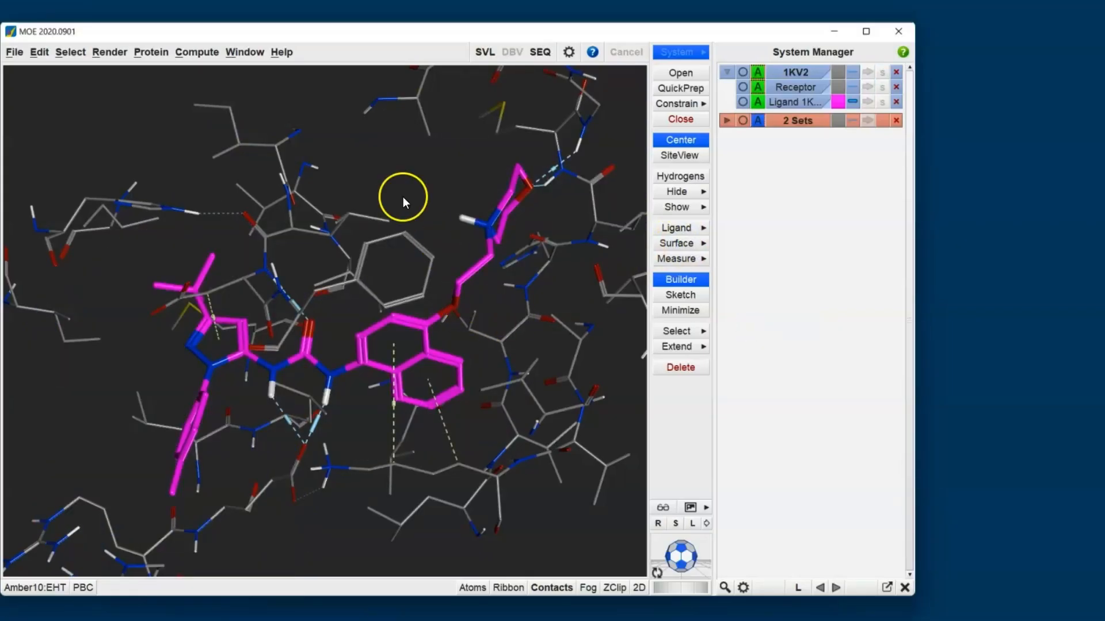
- Open the Scaffold Replacement tool and check its ligand and receptor definitions and the available operations, keeping Replace Scaffold (Select Scaffold)
{"action": "left_click", "coordinate": [195, 53]}
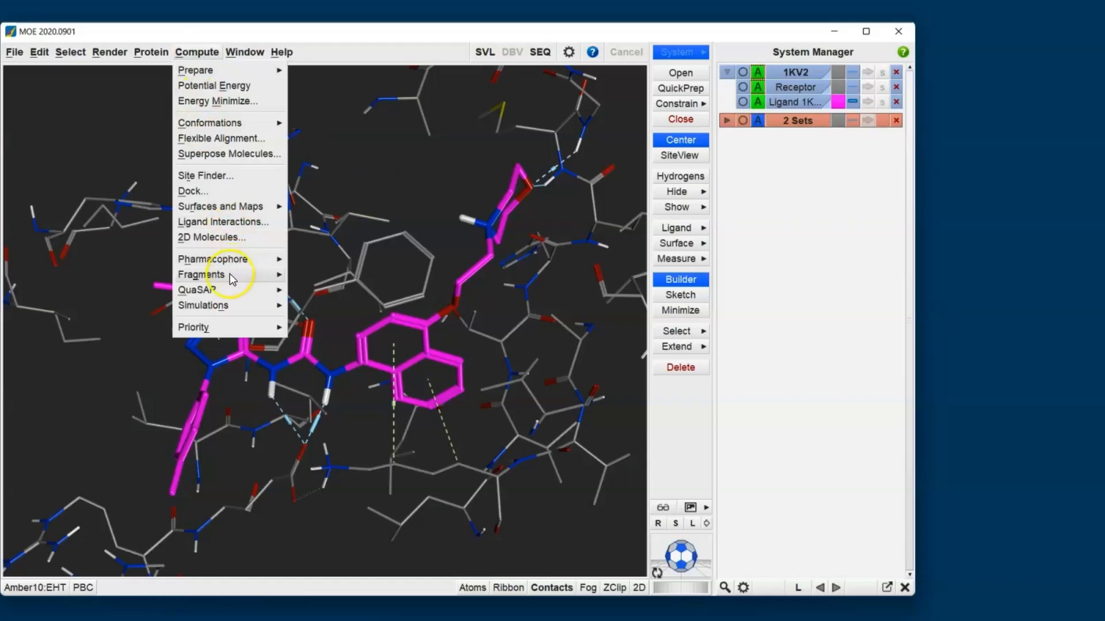
{"action": "mouse_move", "coordinate": [230, 274]}
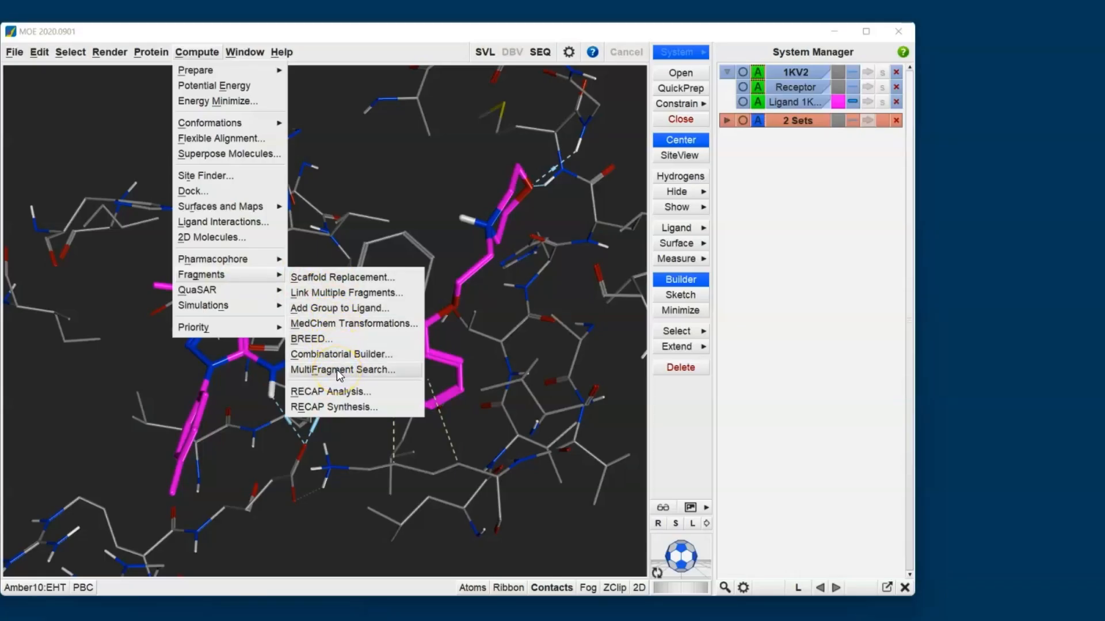
{"action": "left_click", "coordinate": [360, 280]}
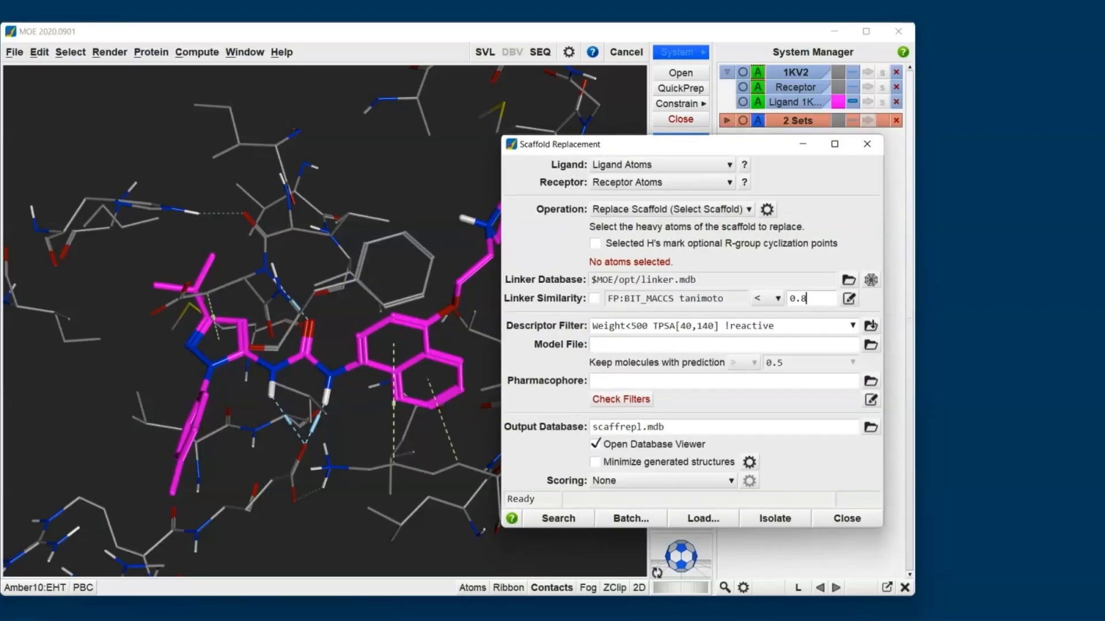
{"action": "left_click", "coordinate": [744, 166]}
{"action": "left_click", "coordinate": [745, 183]}
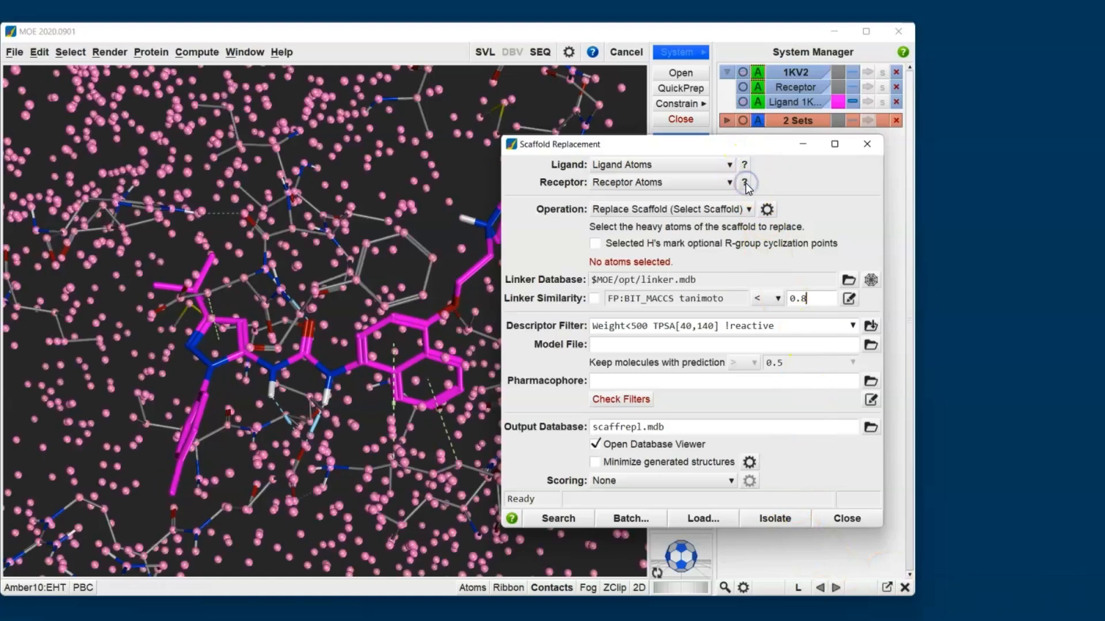
{"action": "left_click", "coordinate": [722, 209]}
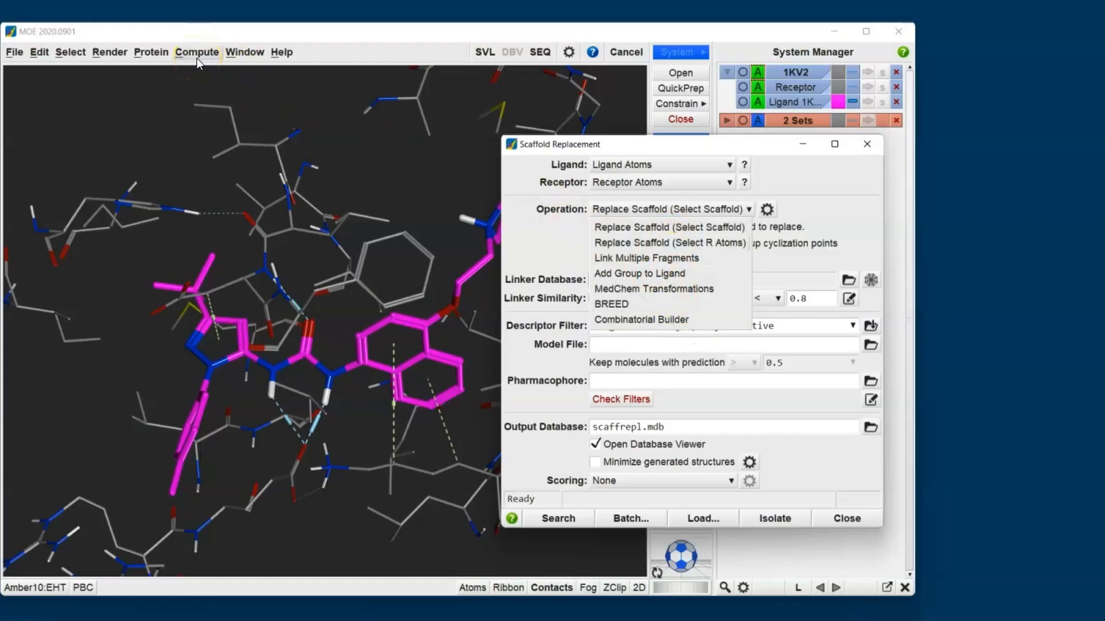
{"action": "left_click", "coordinate": [542, 215]}
{"action": "left_click", "coordinate": [531, 366]}
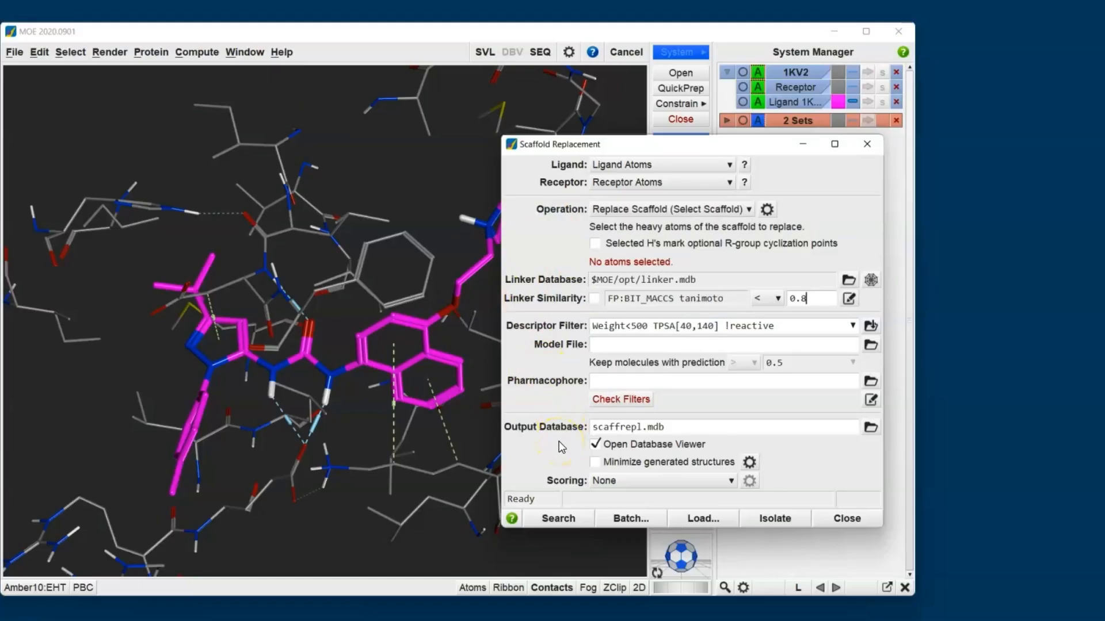
- Show the ligand's 2D depiction and select its urea, naphthalene and attached ether oxygen atoms as the scaffold to replace
{"action": "left_click_drag", "start_coordinate": [657, 144], "coordinate": [875, 216]}
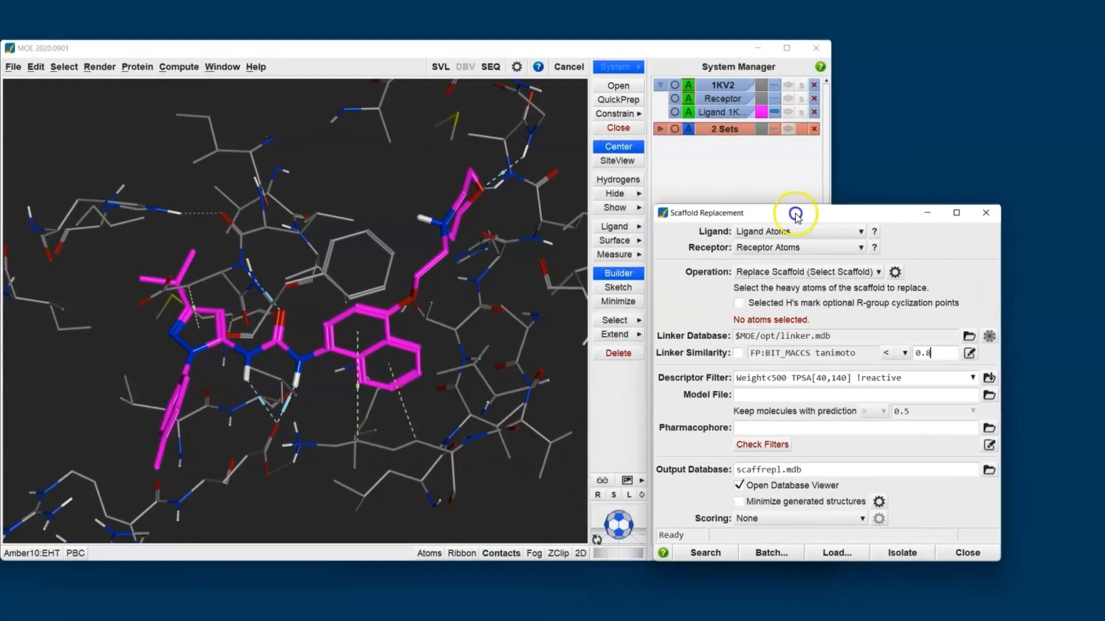
{"action": "left_click_drag", "start_coordinate": [795, 217], "coordinate": [906, 301]}
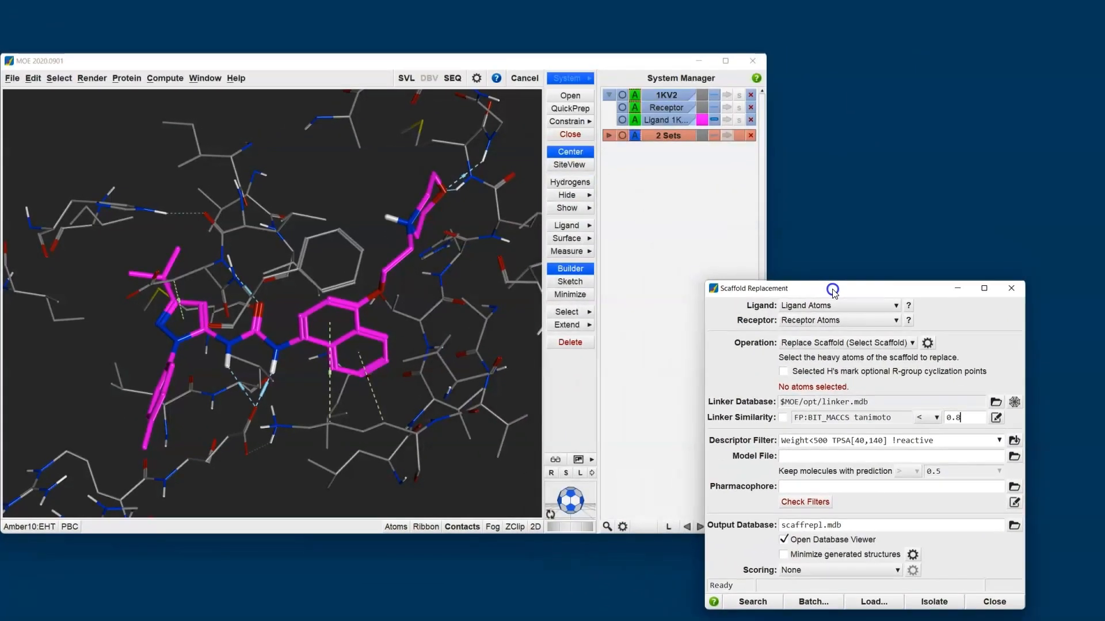
{"action": "left_click", "coordinate": [436, 252]}
{"action": "left_click", "coordinate": [315, 261]}
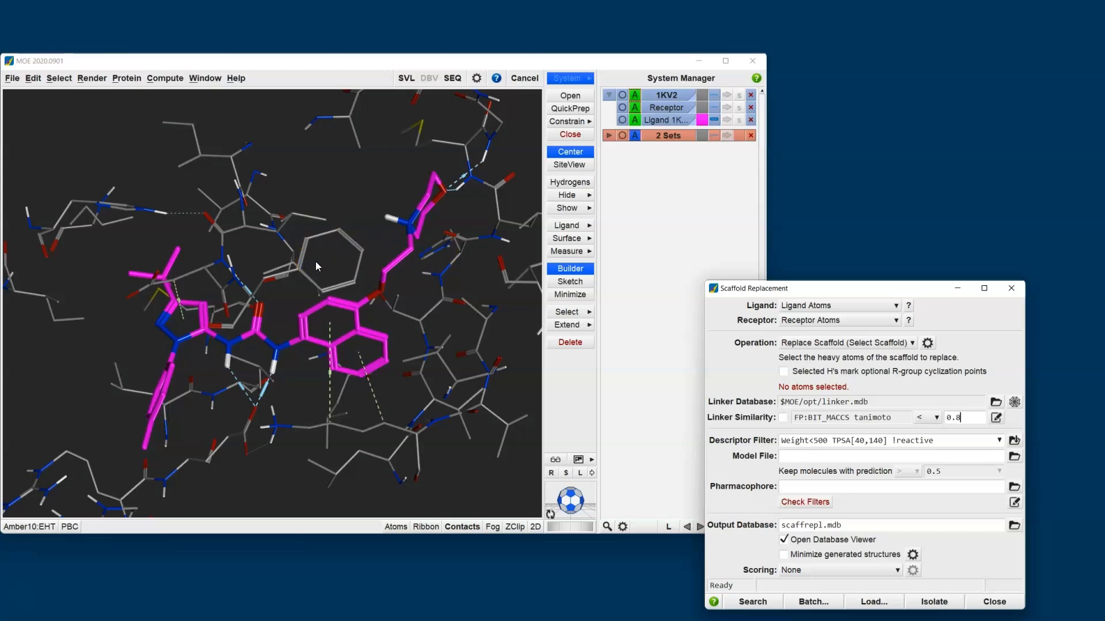
{"action": "left_click", "coordinate": [758, 370]}
{"action": "left_click", "coordinate": [540, 527]}
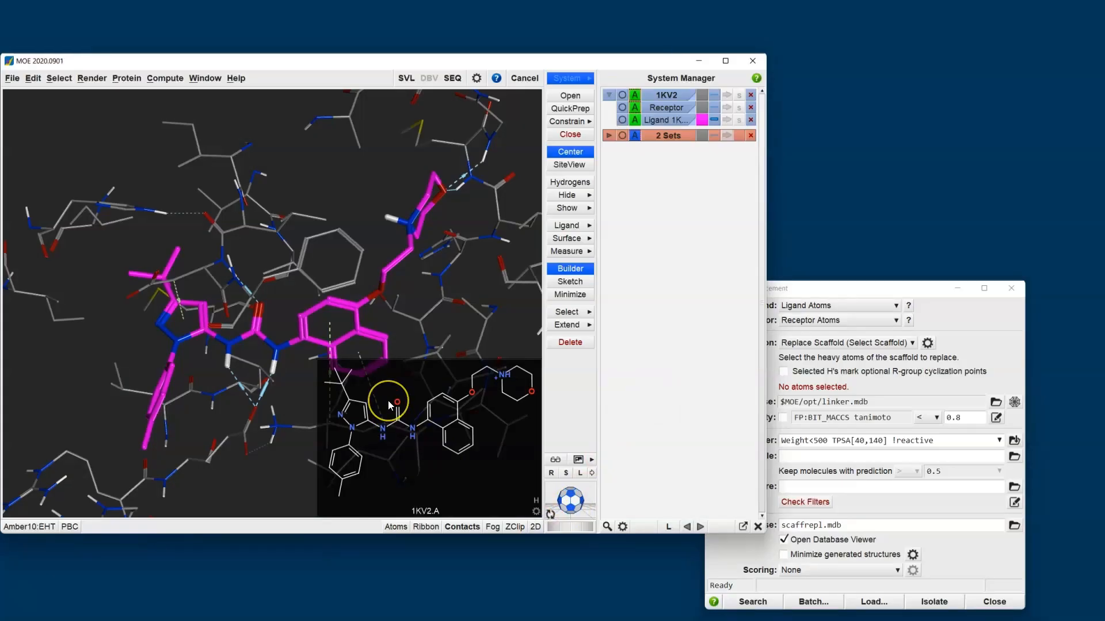
{"action": "left_click_drag", "start_coordinate": [375, 382], "coordinate": [484, 473]}
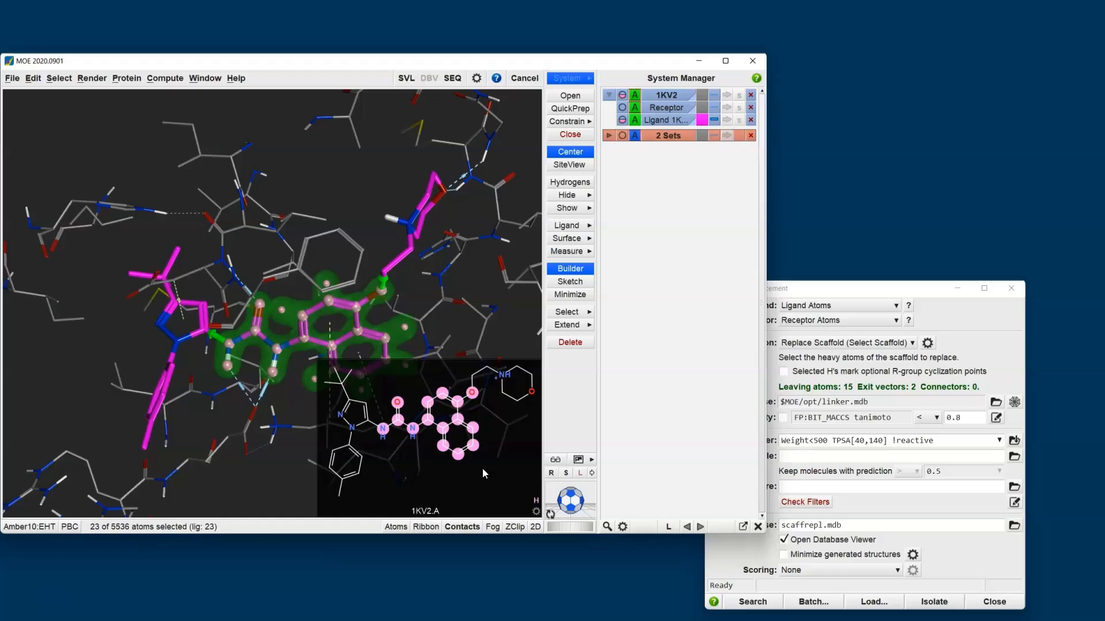
{"action": "middle_click_drag", "start_coordinate": [226, 336], "coordinate": [156, 257], "text": "shift"}
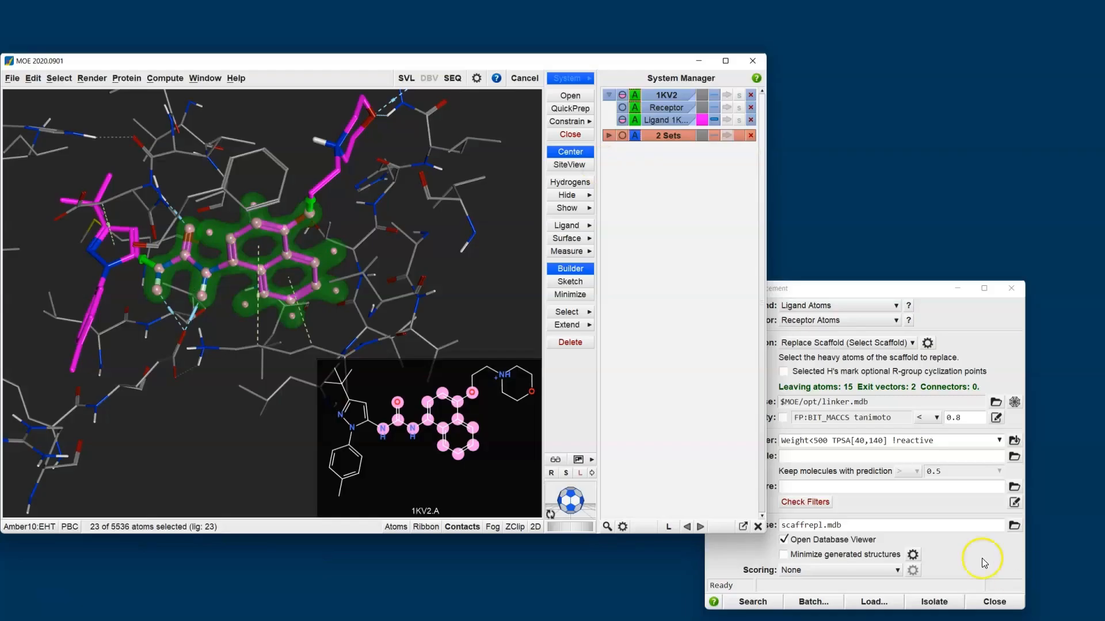
- Check the ligand against the search filters and change the descriptor filter's weight limit to Weight<600
{"action": "left_click", "coordinate": [841, 290]}
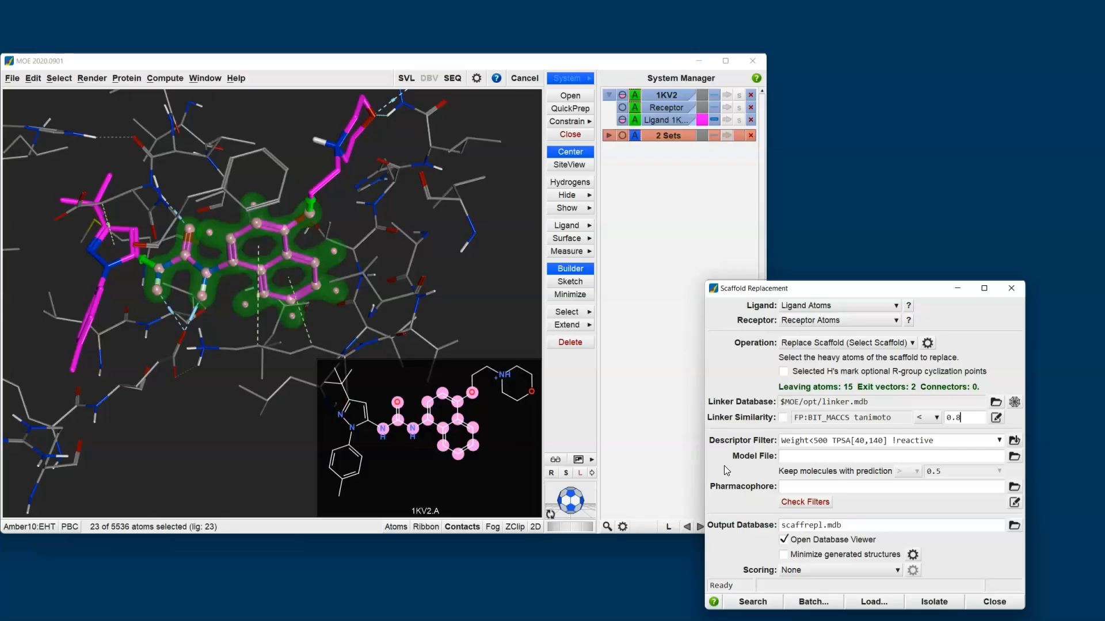
{"action": "left_click", "coordinate": [817, 504]}
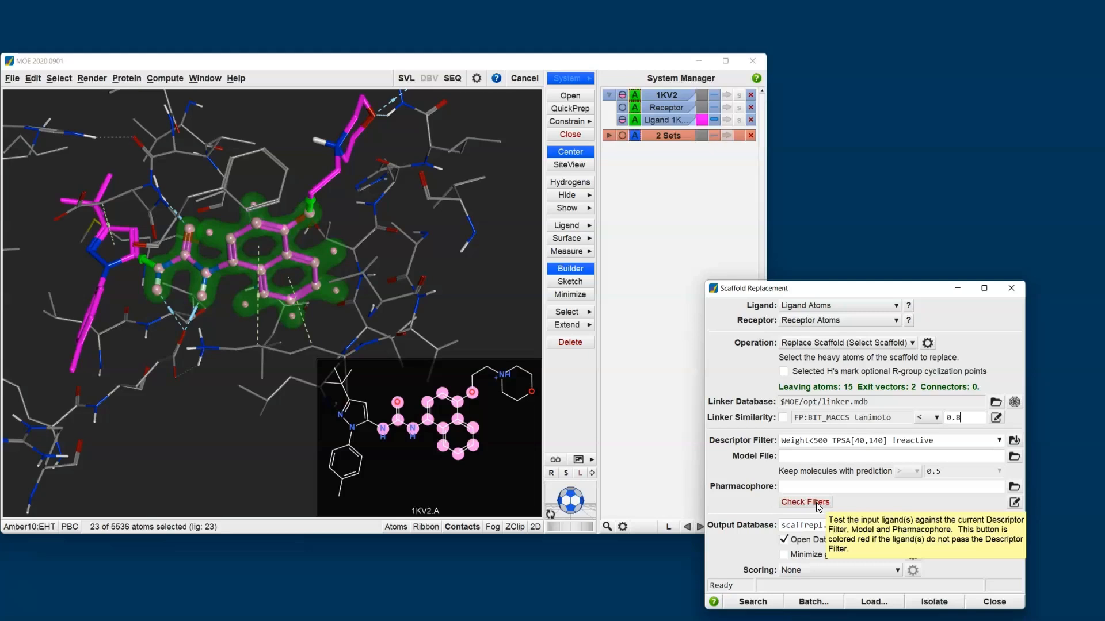
{"action": "left_click", "coordinate": [817, 502]}
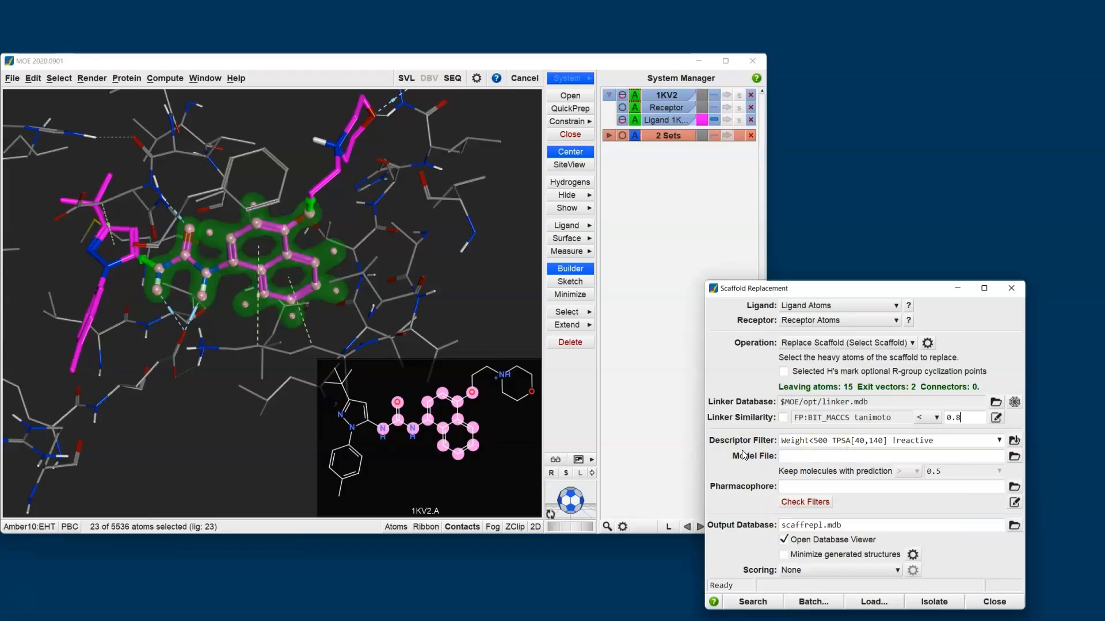
{"action": "left_click", "coordinate": [818, 442]}
{"action": "key", "text": "BackSpace"}
{"action": "type", "text": "6"}
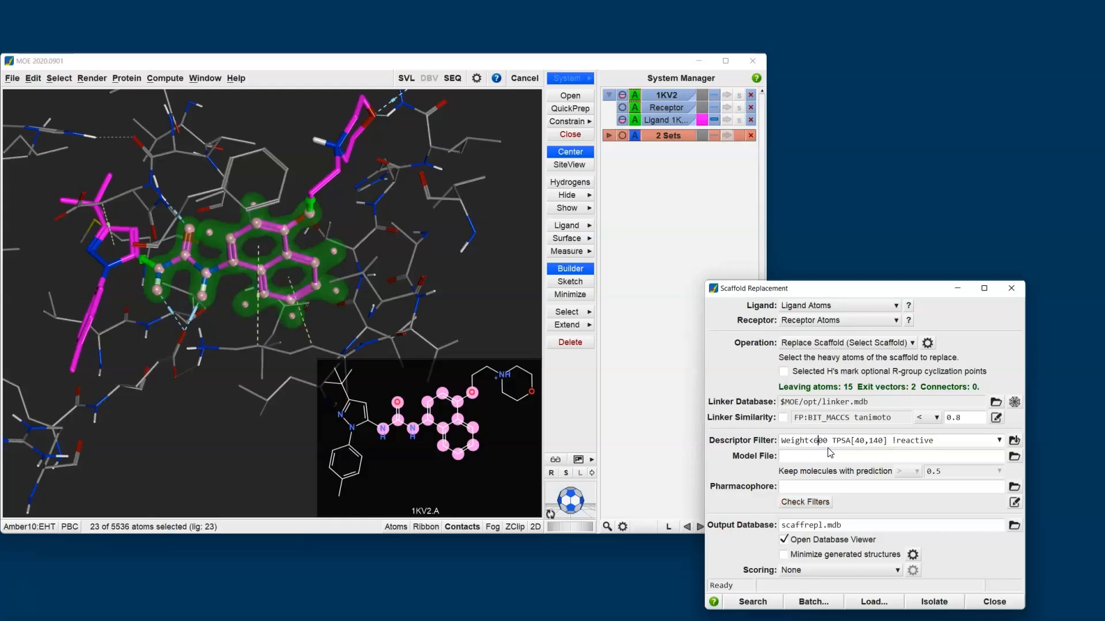
- Run the scaffold replacement search with output to scaffrepl.mdb and follow its progress alongside the results database
{"action": "left_click", "coordinate": [753, 603]}
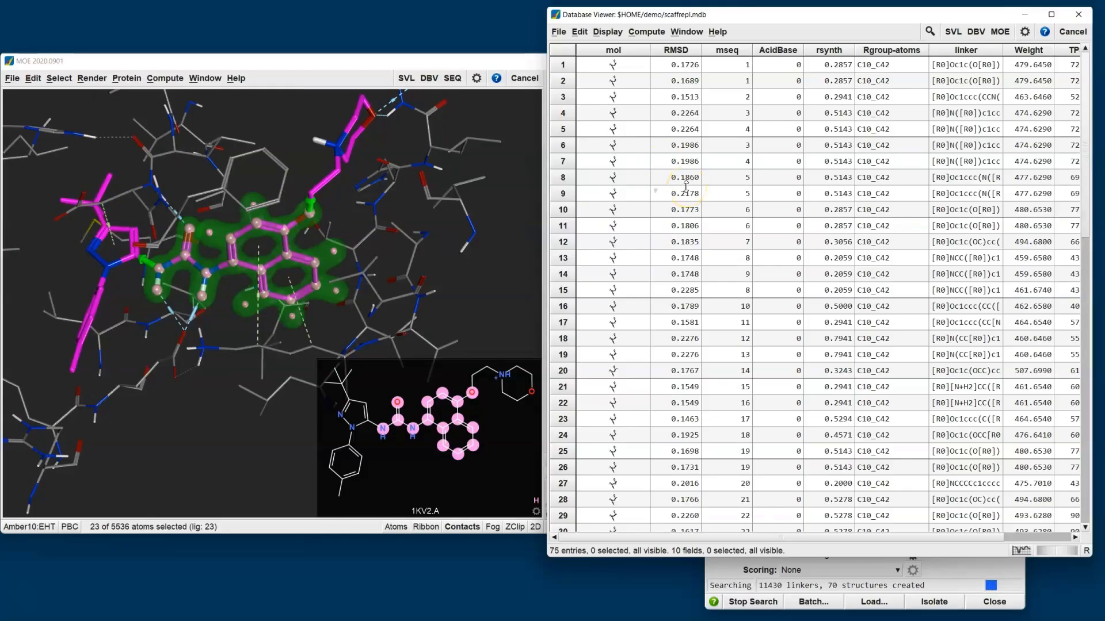
{"action": "left_click", "coordinate": [929, 587]}
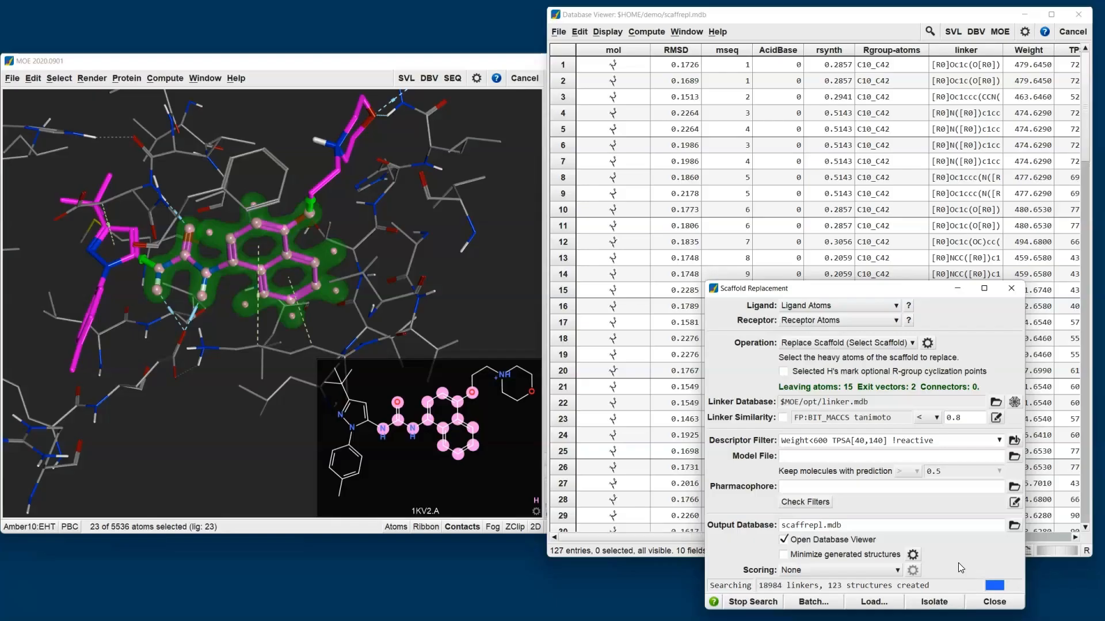
{"action": "left_click", "coordinate": [824, 17]}
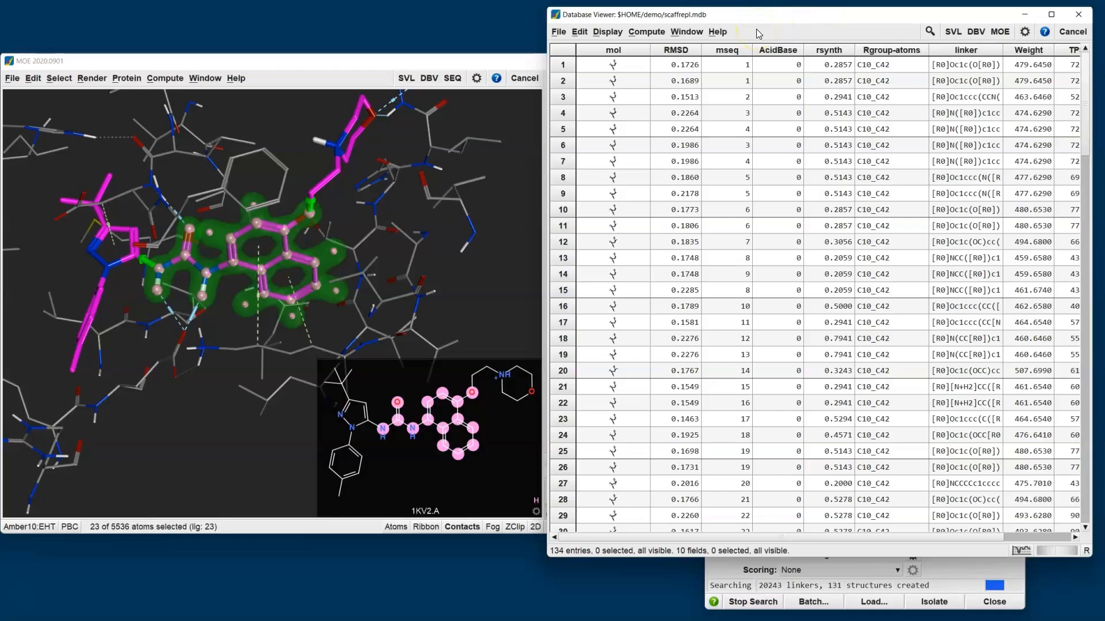
{"action": "left_click", "coordinate": [646, 32]}
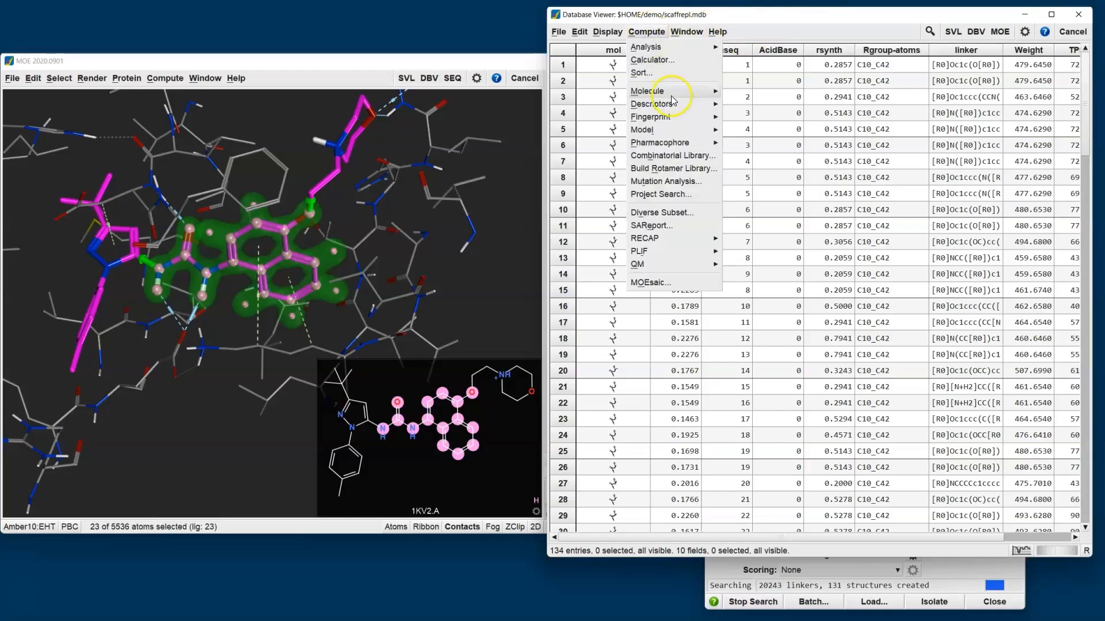
{"action": "mouse_move", "coordinate": [677, 130]}
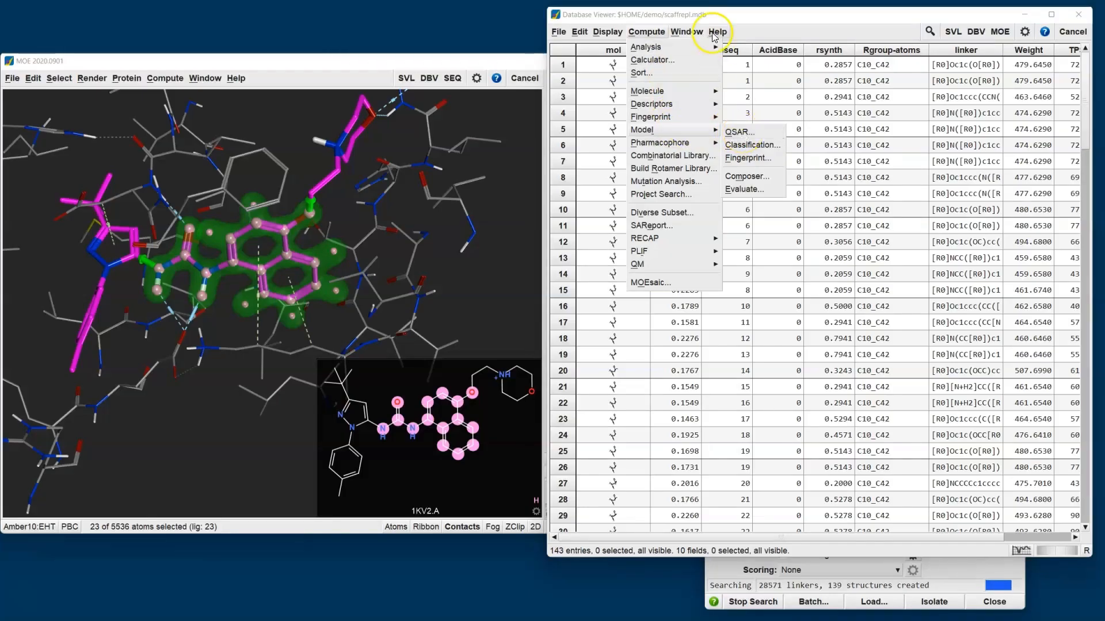
{"action": "left_click", "coordinate": [745, 23]}
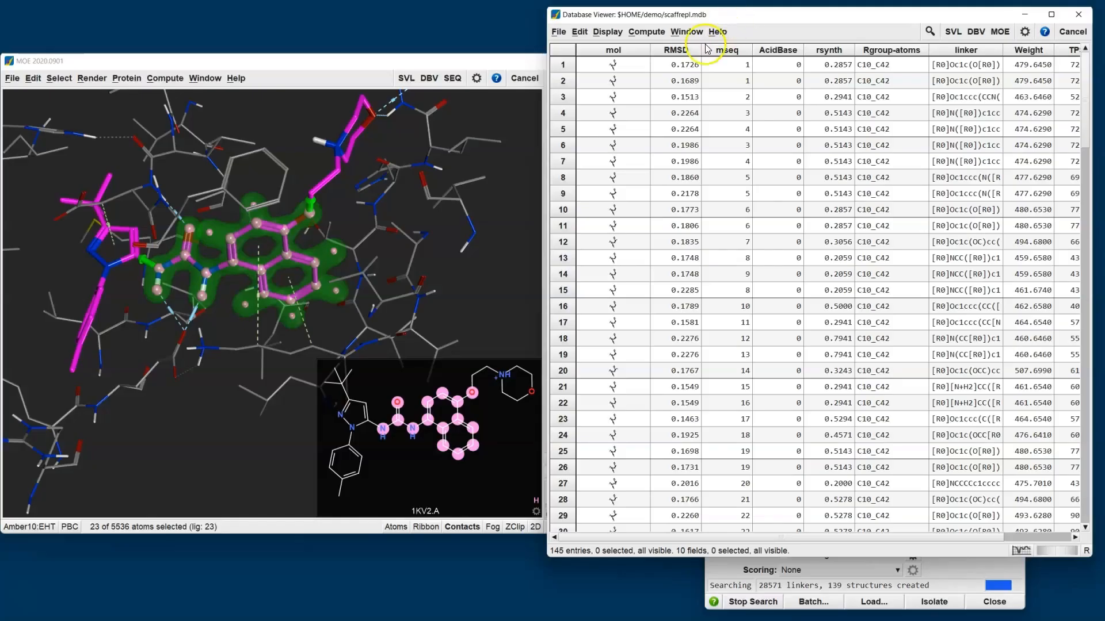
- Enlarge the results table's cells to inspect the generated structures and linkers, and shrink them back to compact rows
{"action": "right_click_drag", "start_coordinate": [625, 69], "coordinate": [729, 172]}
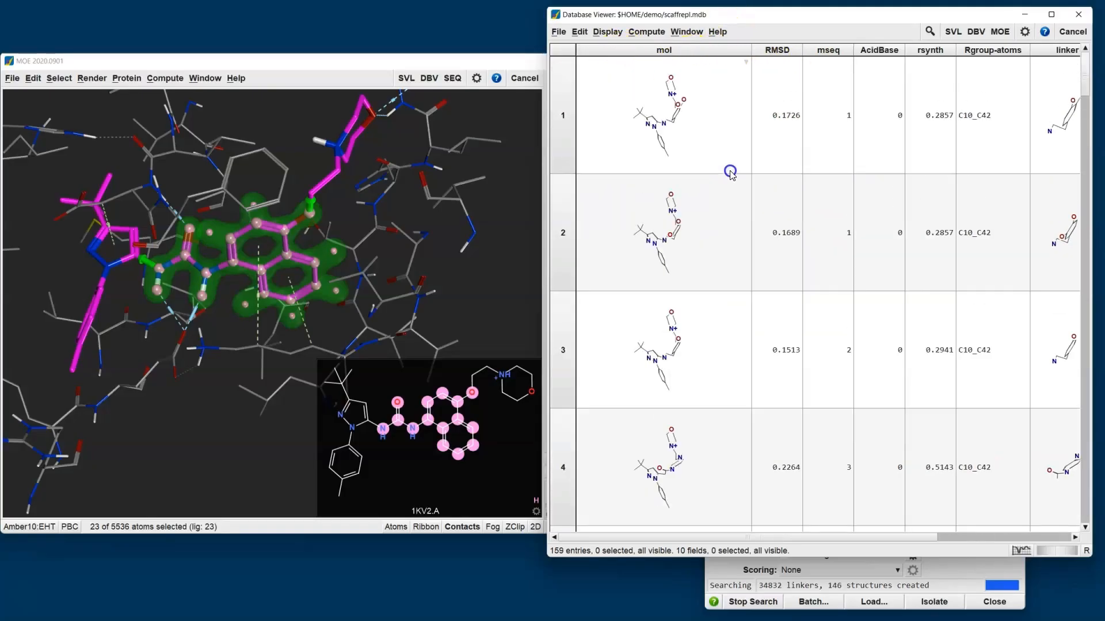
{"action": "mouse_move", "coordinate": [711, 138]}
{"action": "middle_mouse_down"}
{"action": "mouse_move", "coordinate": [634, 141]}
{"action": "mouse_move", "coordinate": [719, 138]}
{"action": "middle_mouse_up"}
{"action": "right_click_drag", "start_coordinate": [722, 142], "coordinate": [619, 48]}
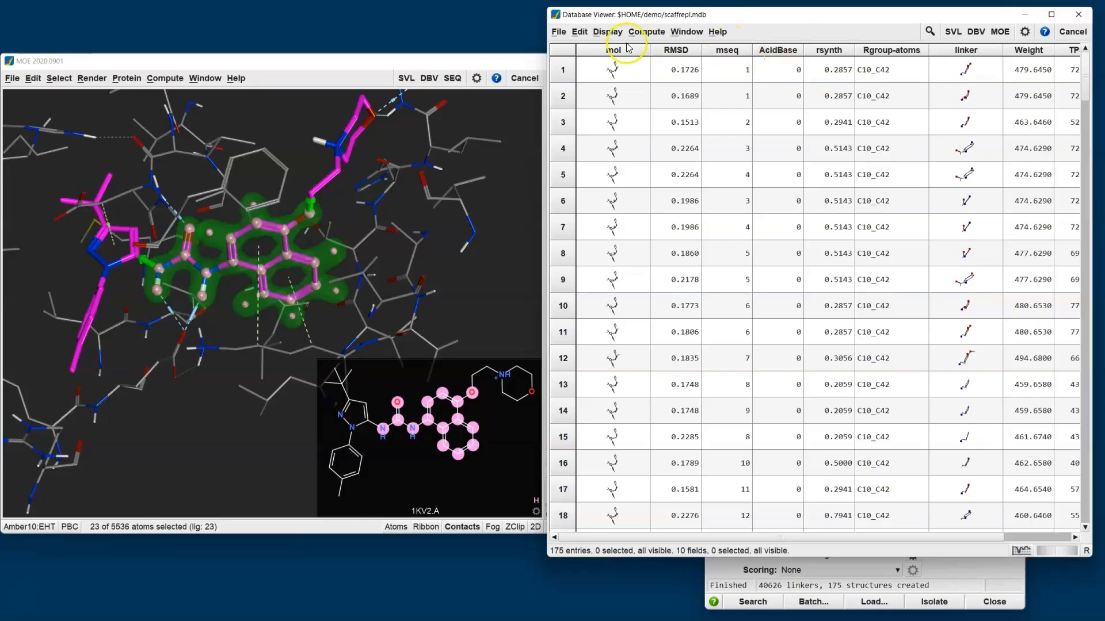
- Browse the results database over the binding site, move the browser aside, hide the ligand's 2D depiction and clear the atom selection
{"action": "left_click", "coordinate": [559, 32]}
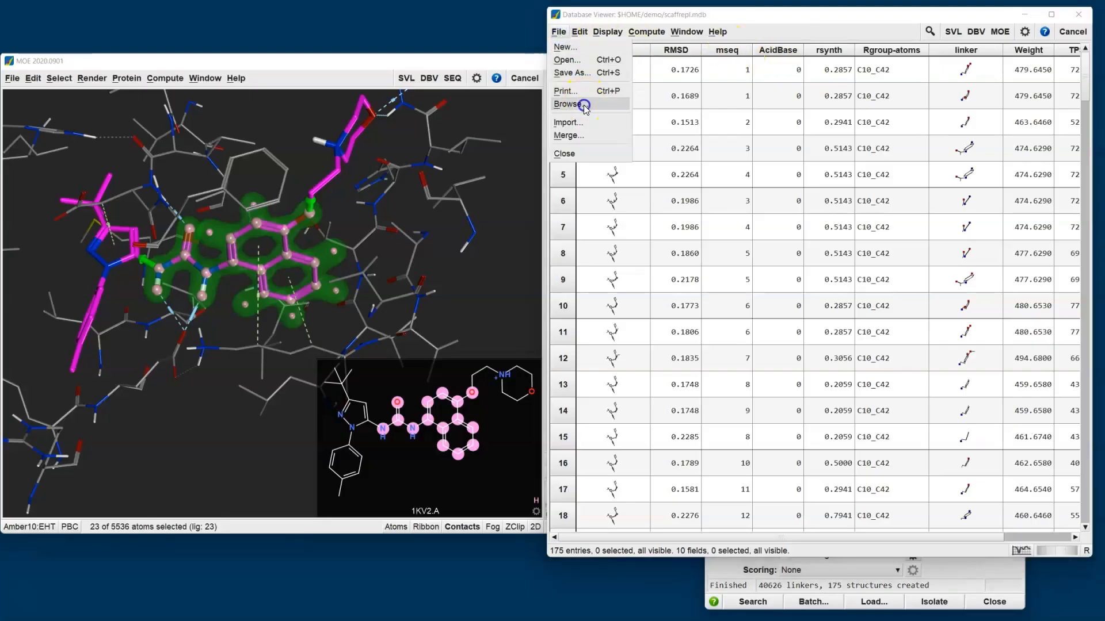
{"action": "left_click", "coordinate": [571, 105]}
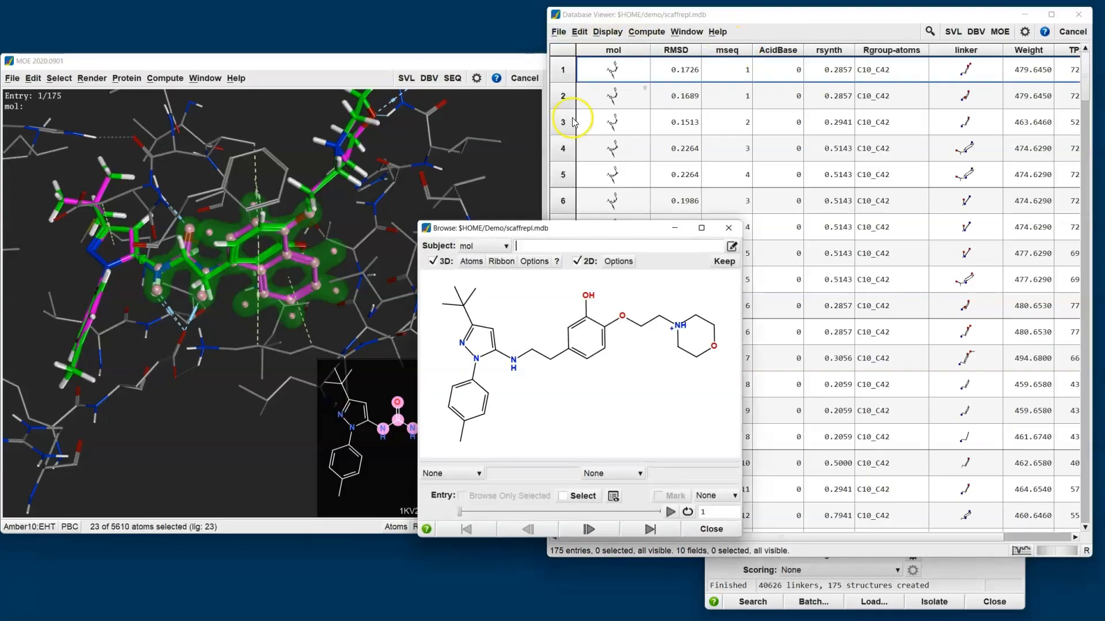
{"action": "left_click", "coordinate": [564, 231]}
{"action": "left_click_drag", "start_coordinate": [564, 233], "coordinate": [698, 223]}
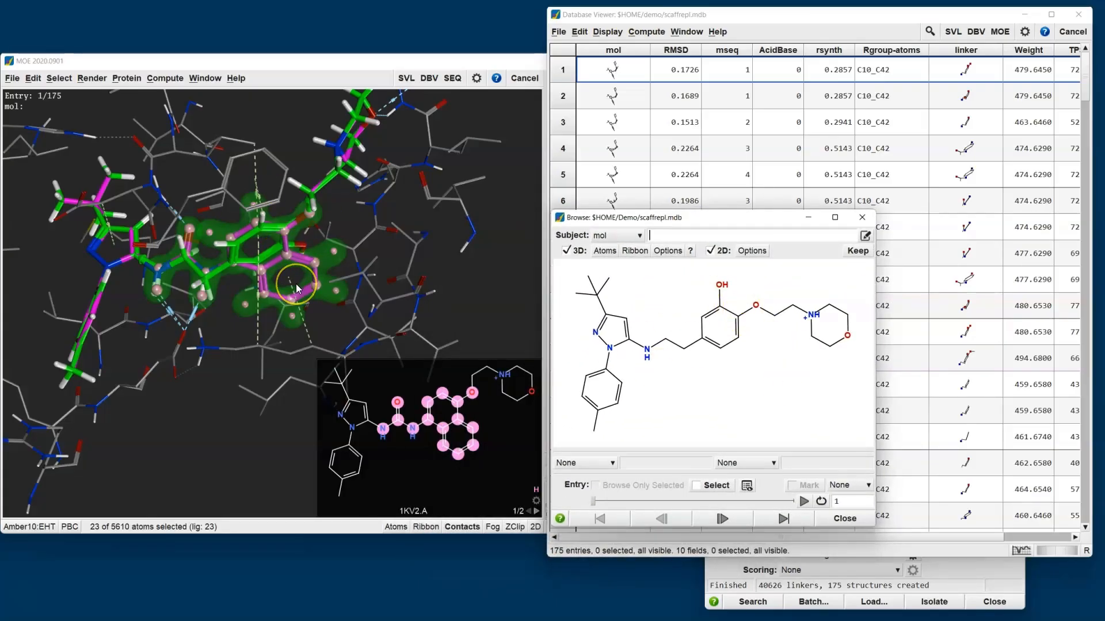
{"action": "left_click", "coordinate": [535, 528]}
{"action": "left_click", "coordinate": [319, 468]}
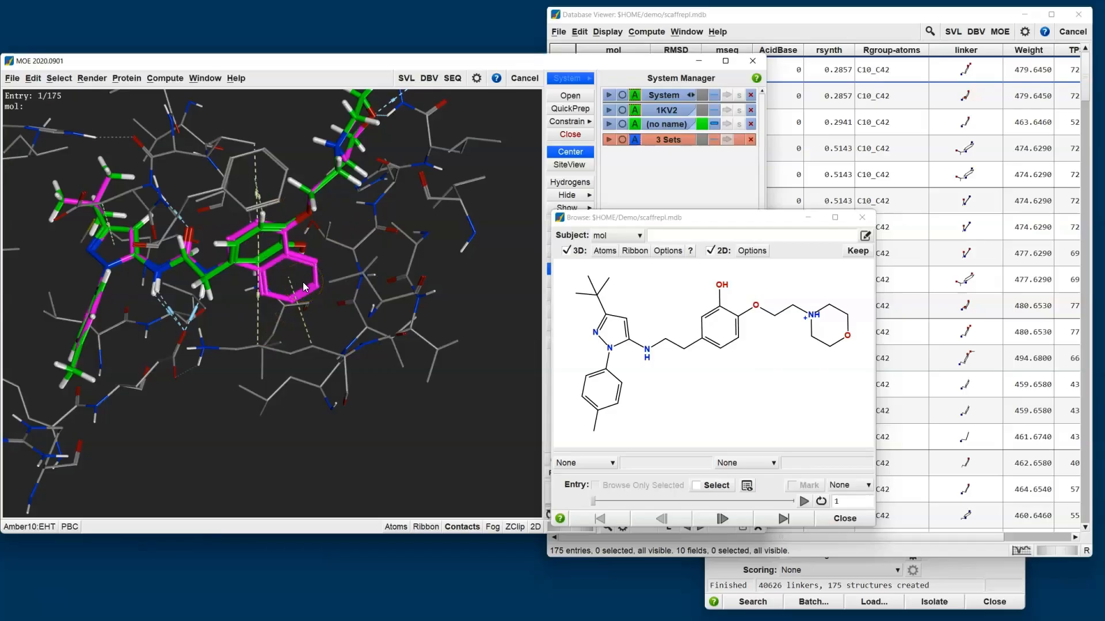
- Step through the first ten result entries, comparing each new scaffold with the original ligand in the pocket
{"action": "left_click", "coordinate": [738, 521]}
{"action": "left_click", "coordinate": [737, 521]}
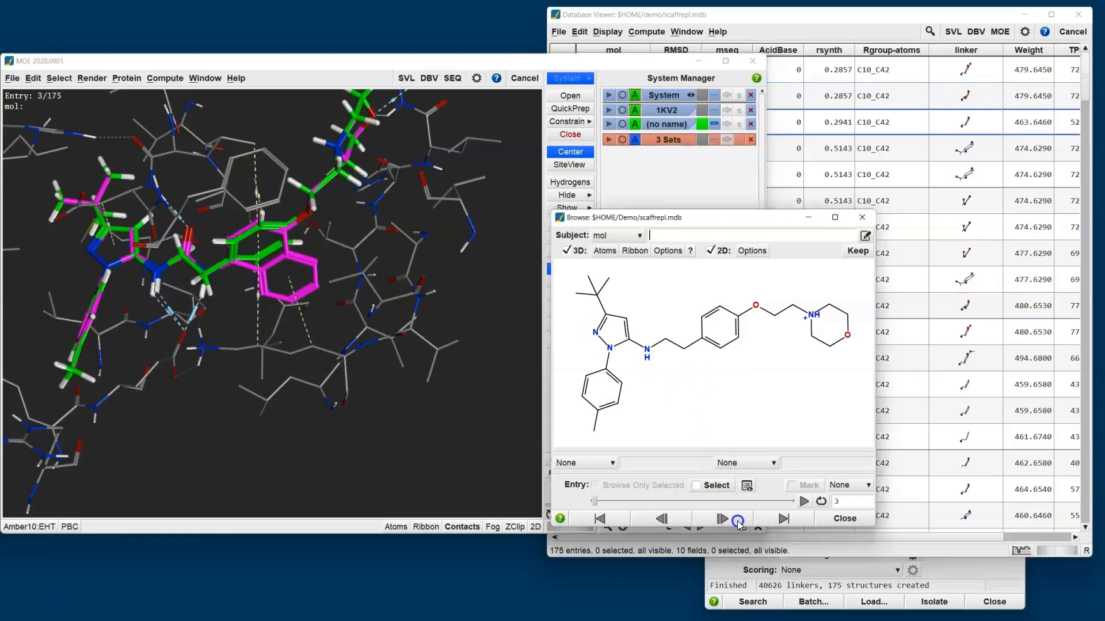
{"action": "left_click", "coordinate": [737, 521]}
{"action": "left_click", "coordinate": [737, 521]}
{"action": "left_click", "coordinate": [737, 521]}
{"action": "left_click", "coordinate": [738, 521]}
{"action": "left_click", "coordinate": [737, 521]}
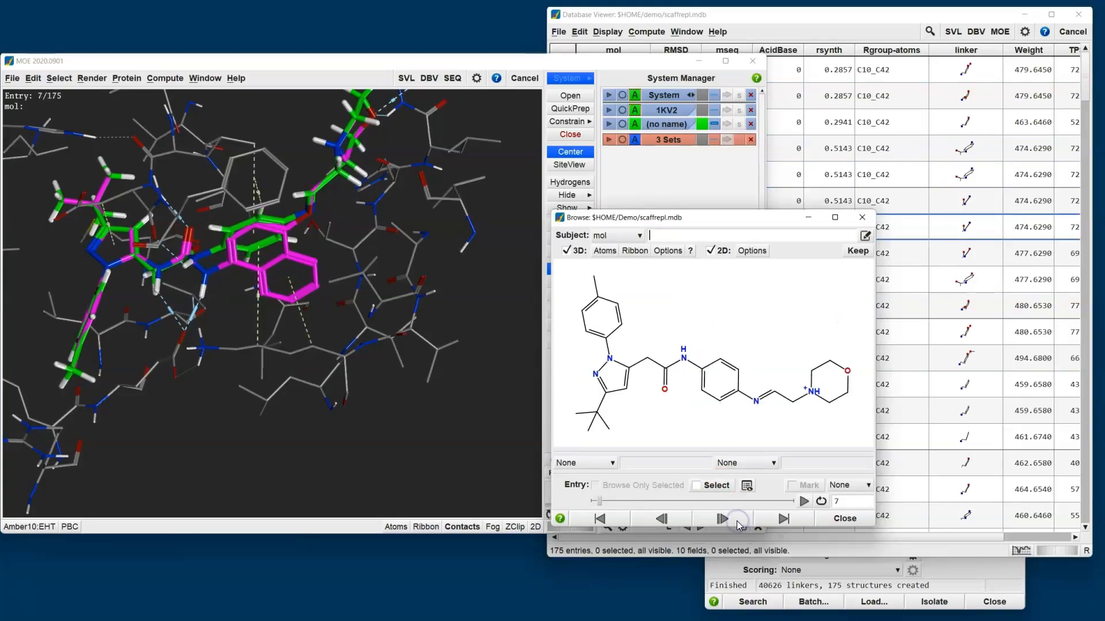
{"action": "left_click", "coordinate": [737, 521]}
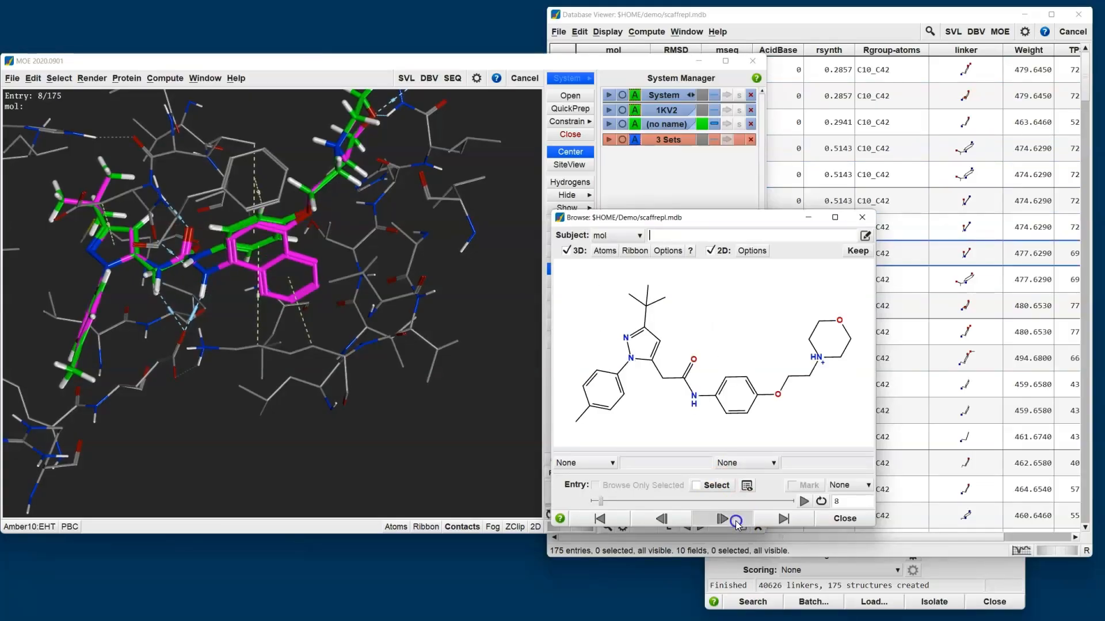
{"action": "left_click", "coordinate": [737, 521]}
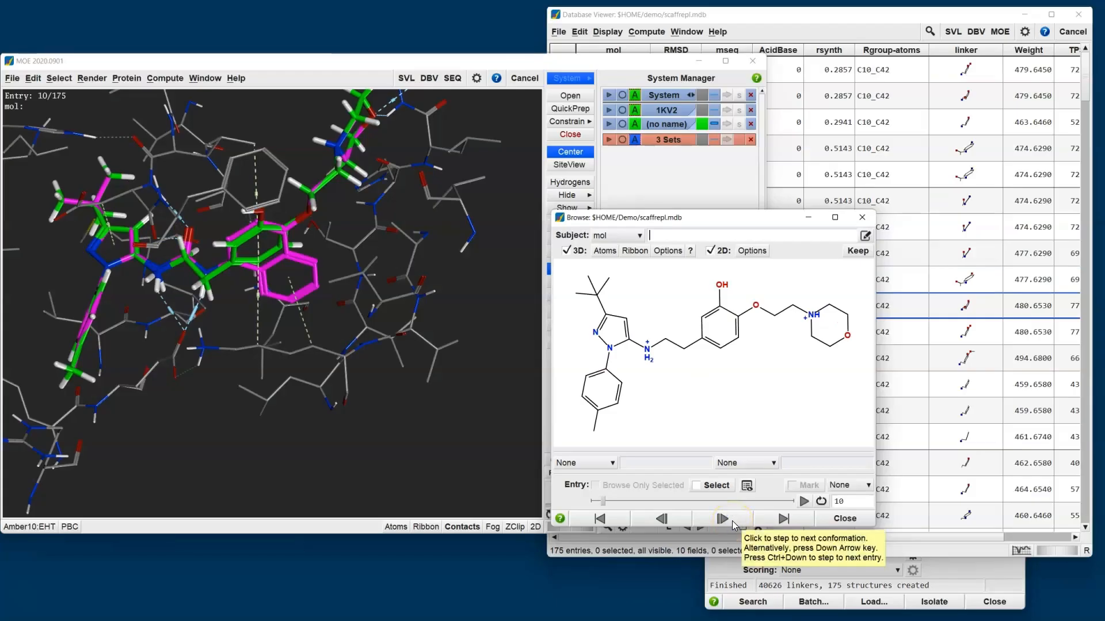
- Return to the first entry and examine up close how its scaffold overlays the original ligand's urea contacts
{"action": "left_click", "coordinate": [609, 520]}
{"action": "middle_click_drag", "start_coordinate": [224, 305], "coordinate": [282, 311]}
{"action": "scroll", "coordinate": [208, 248], "scroll_direction": "up", "scroll_amount": 4}
{"action": "middle_click_drag", "start_coordinate": [174, 252], "coordinate": [358, 339], "text": "shift"}
{"action": "middle_click_drag", "start_coordinate": [358, 291], "coordinate": [389, 290]}
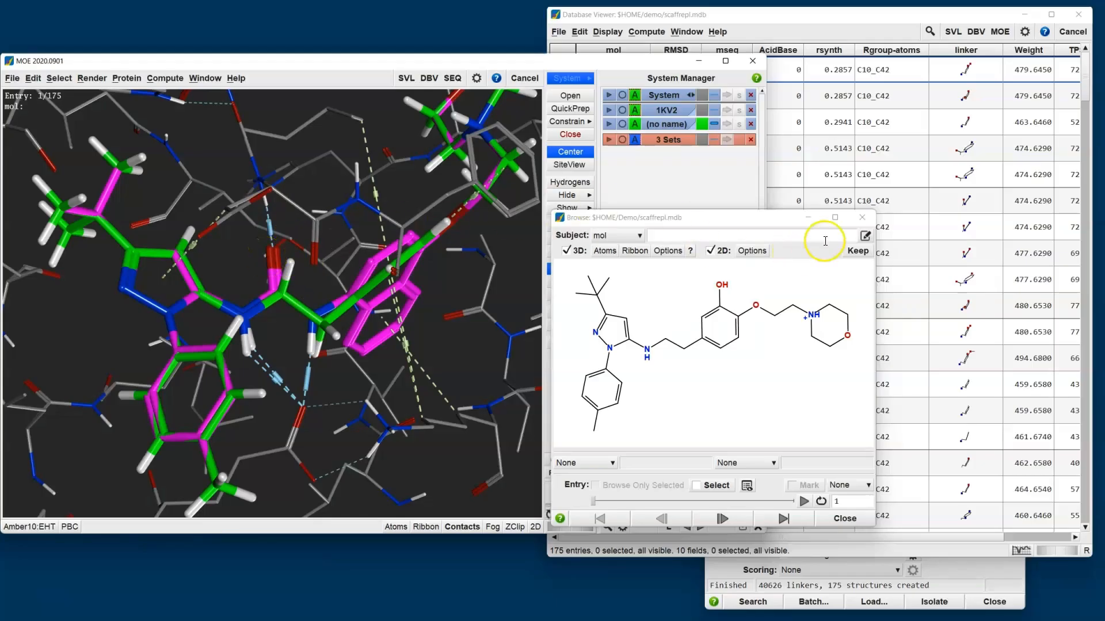
- Close the results browser and the scaffrepl.mdb database
{"action": "left_click", "coordinate": [860, 218]}
{"action": "left_click", "coordinate": [806, 14]}
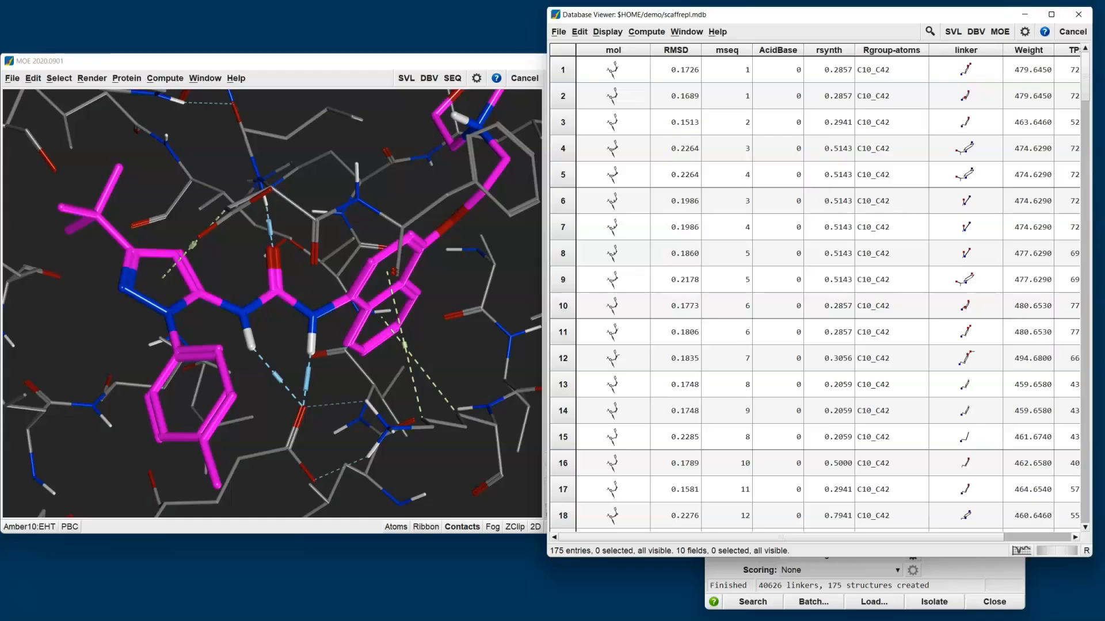
{"action": "left_click", "coordinate": [1079, 21]}
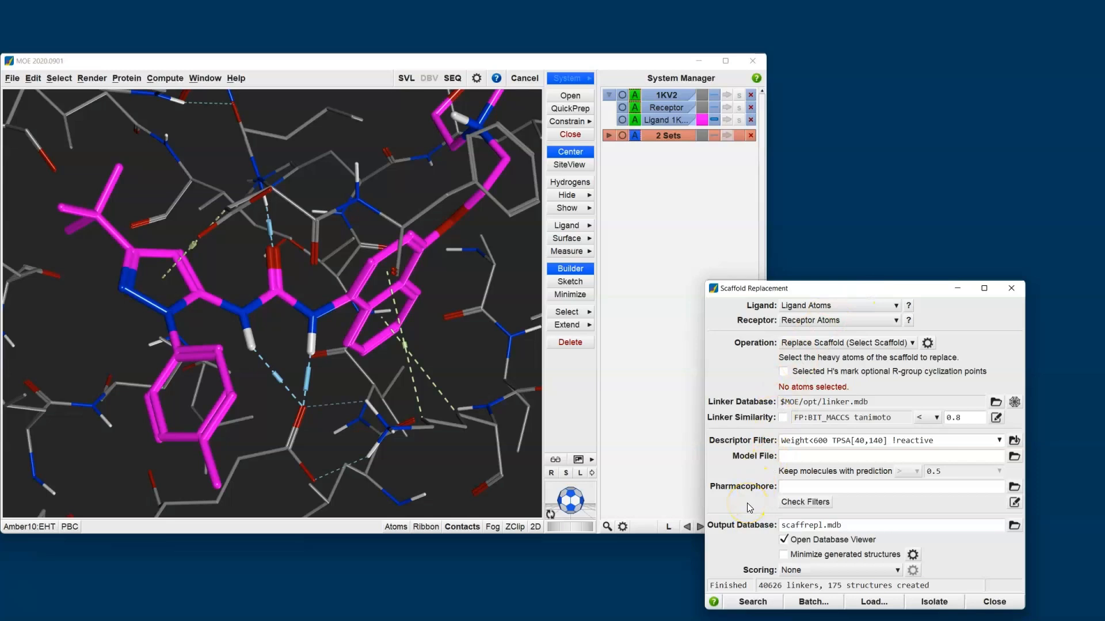
- Start a new pharmacophore query for the scaffold search and create an Acc feature on the ligand's urea carbonyl oxygen
{"action": "left_click", "coordinate": [1015, 503]}
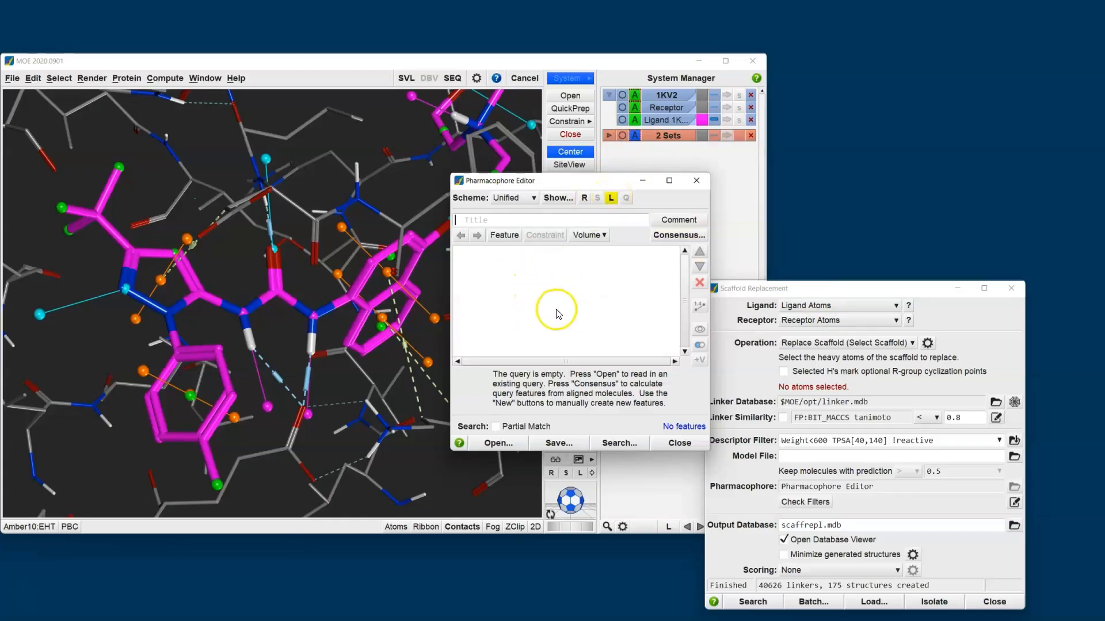
{"action": "left_click_drag", "start_coordinate": [561, 186], "coordinate": [911, 27]}
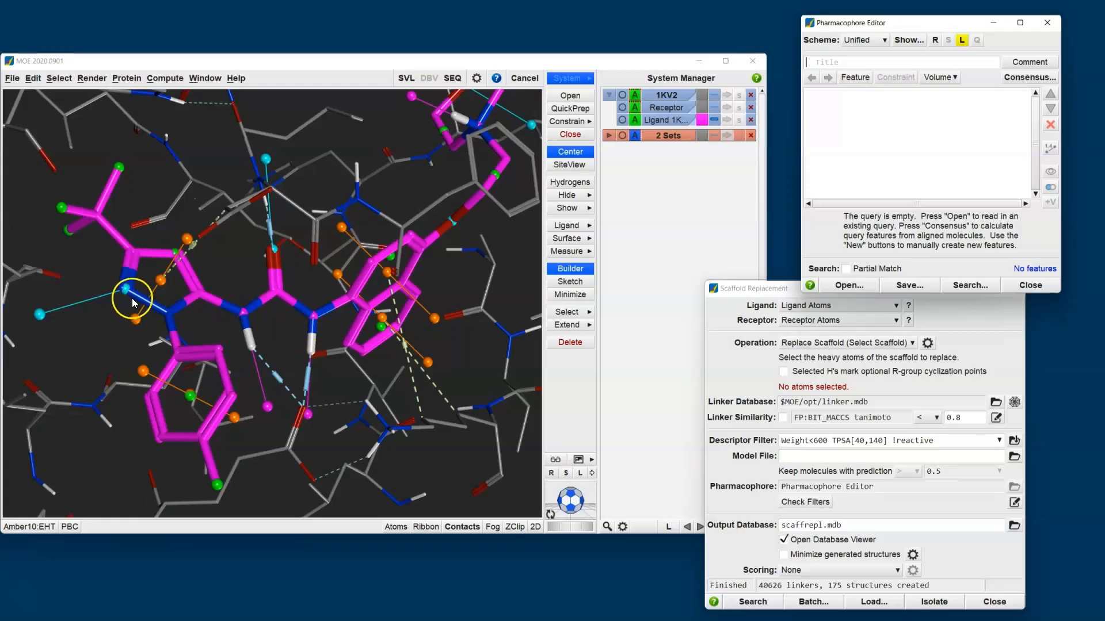
{"action": "left_click", "coordinate": [152, 299]}
{"action": "left_click", "coordinate": [243, 319]}
{"action": "left_click", "coordinate": [297, 346]}
{"action": "left_click", "coordinate": [298, 325]}
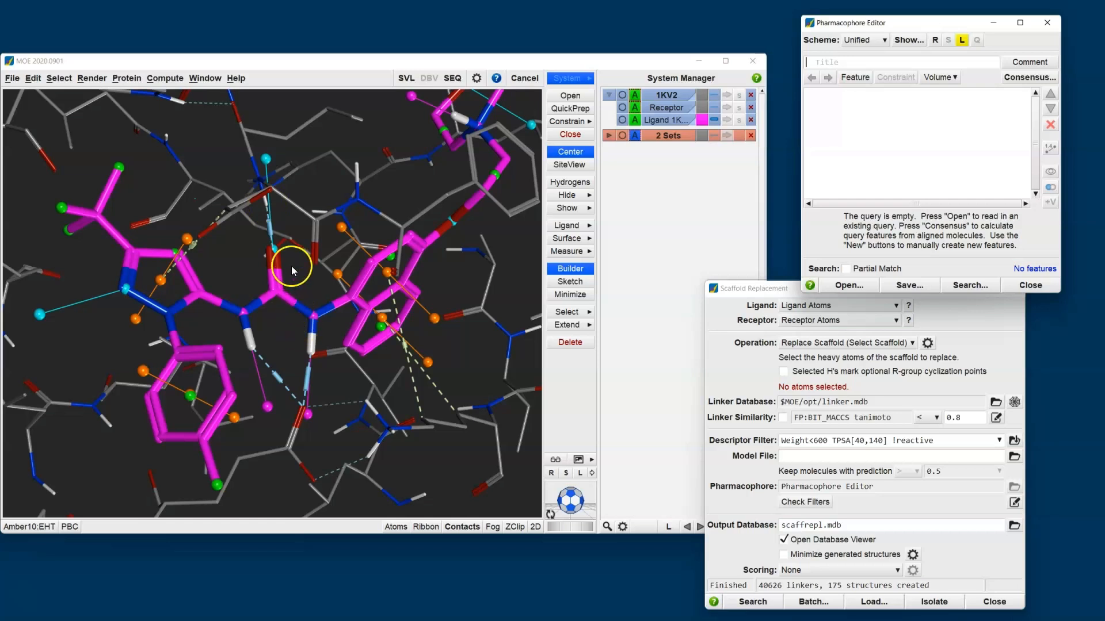
{"action": "left_click", "coordinate": [273, 252]}
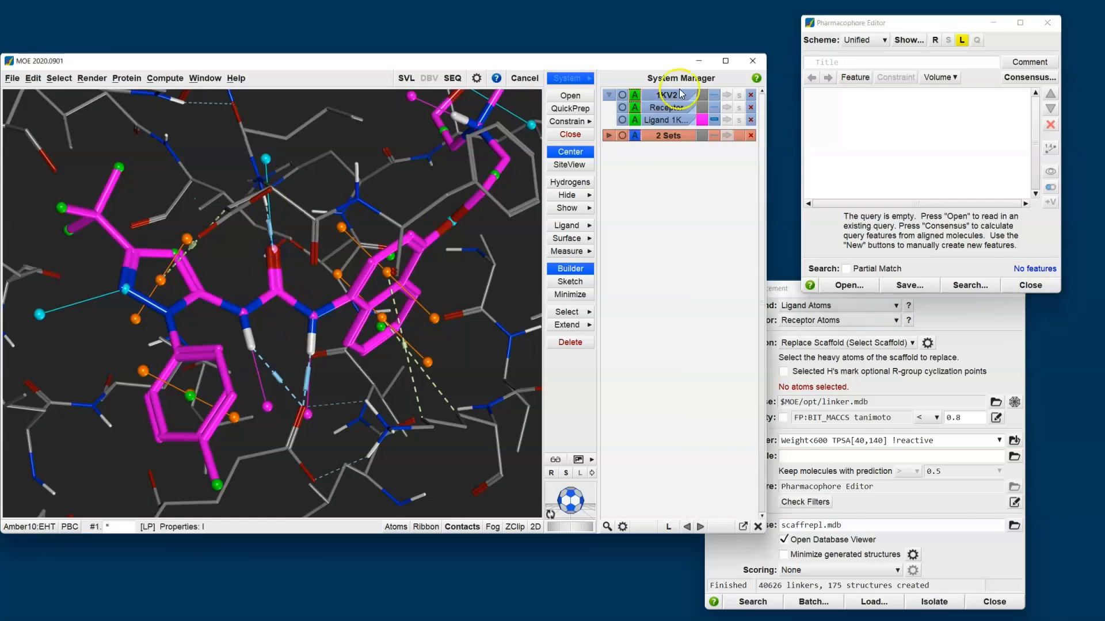
{"action": "left_click", "coordinate": [873, 27]}
{"action": "left_click", "coordinate": [855, 77]}
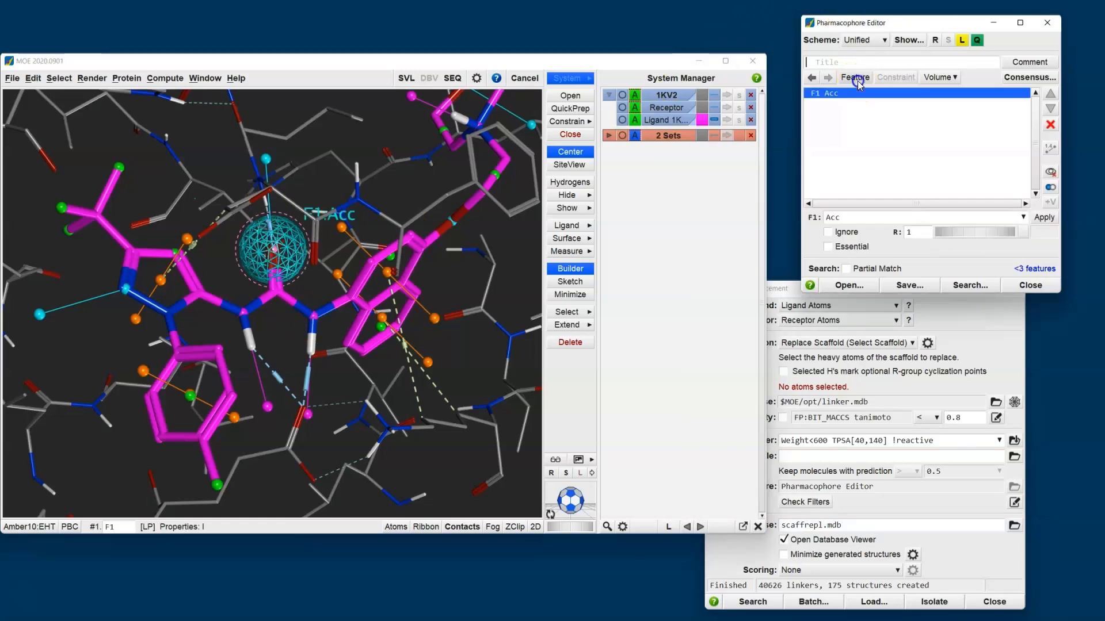
- Hide the ligand's pharmacophore annotation points and display the receptor's annotation points instead
{"action": "middle_click_drag", "start_coordinate": [384, 373], "coordinate": [350, 362]}
{"action": "left_click", "coordinate": [308, 313]}
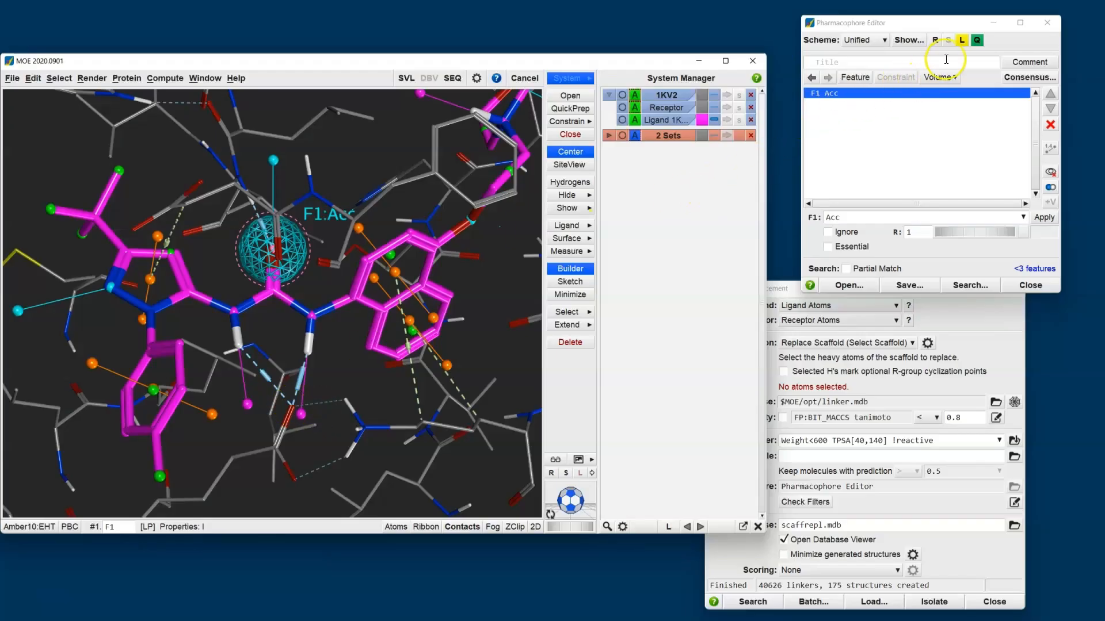
{"action": "left_click", "coordinate": [961, 40]}
{"action": "left_click", "coordinate": [961, 40]}
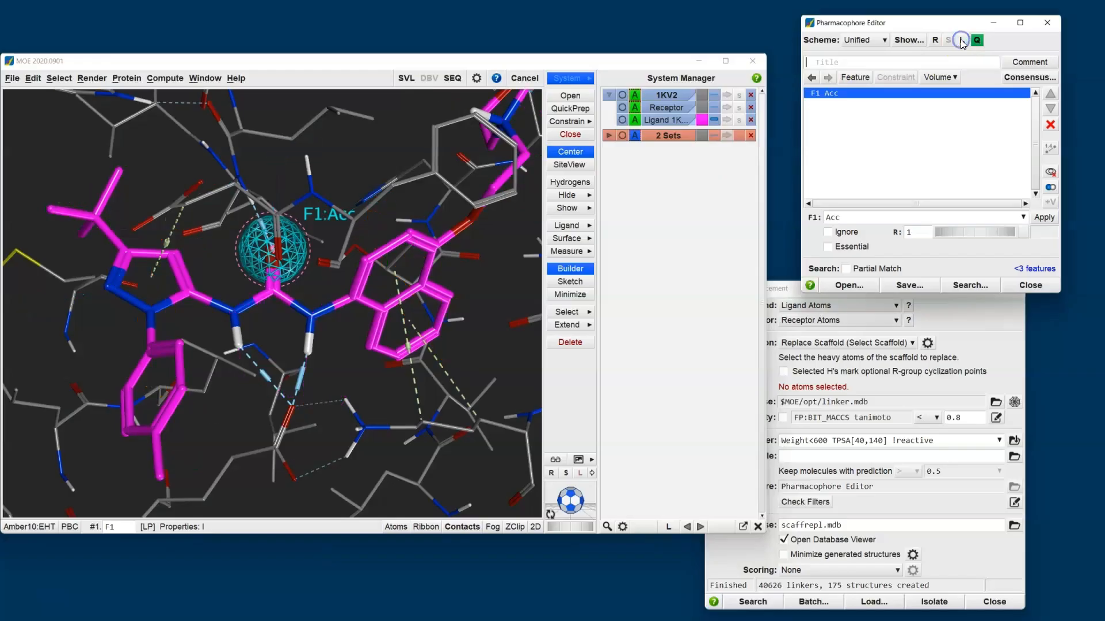
{"action": "left_click", "coordinate": [935, 40]}
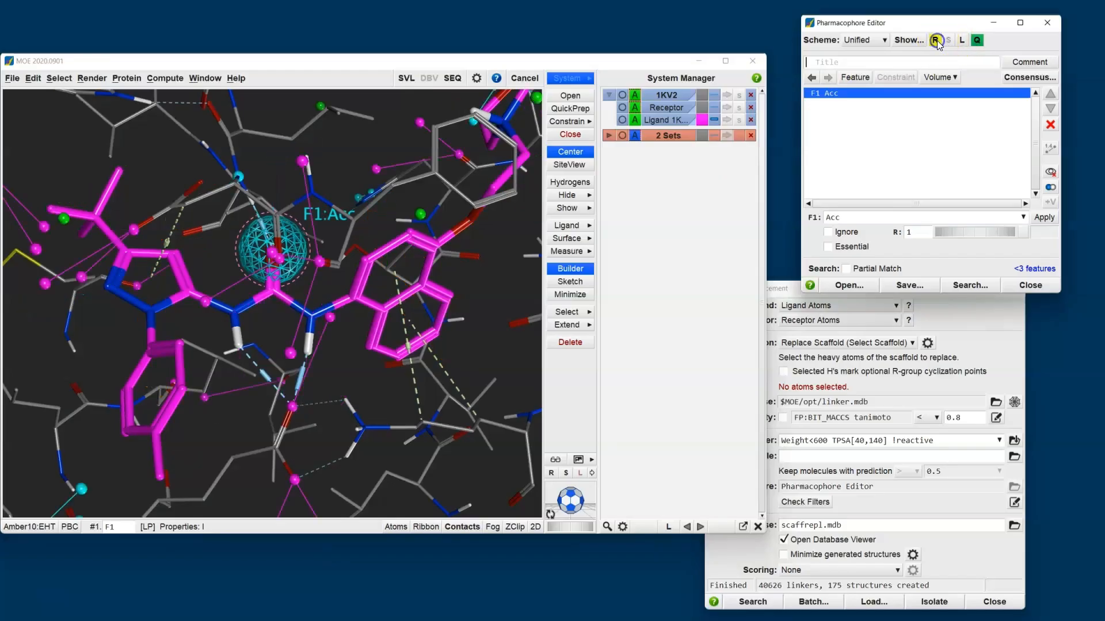
- Create a Don2 feature at the receptor carboxylate oxygen contacting the urea NH groups, and hide the receptor's annotation points
{"action": "left_click", "coordinate": [293, 406]}
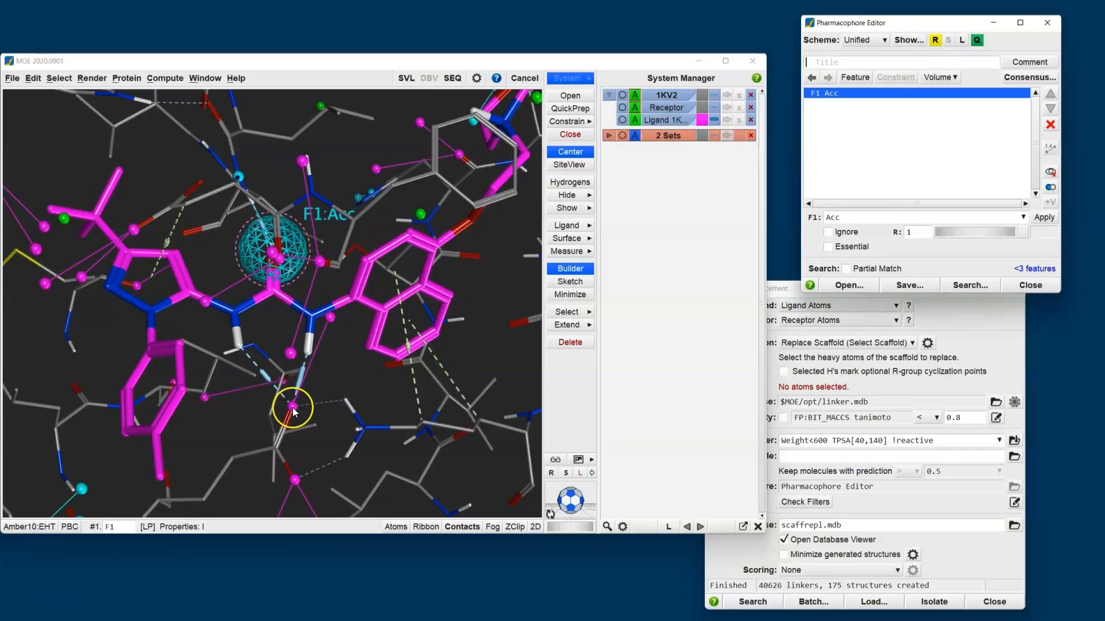
{"action": "left_click", "coordinate": [293, 407]}
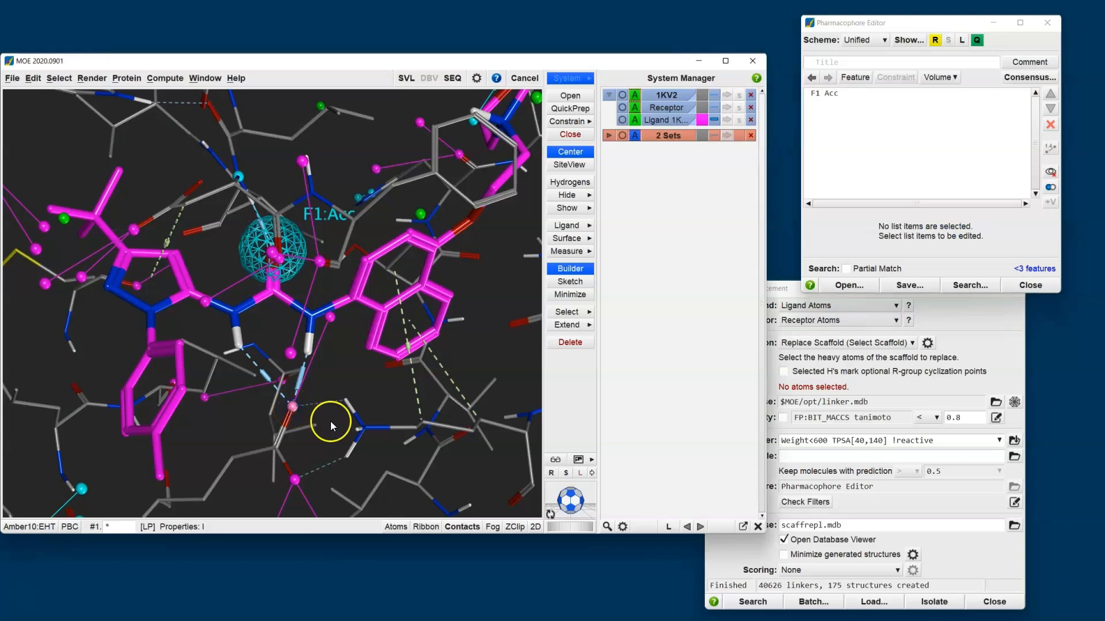
{"action": "left_click", "coordinate": [932, 23]}
{"action": "left_click", "coordinate": [855, 77]}
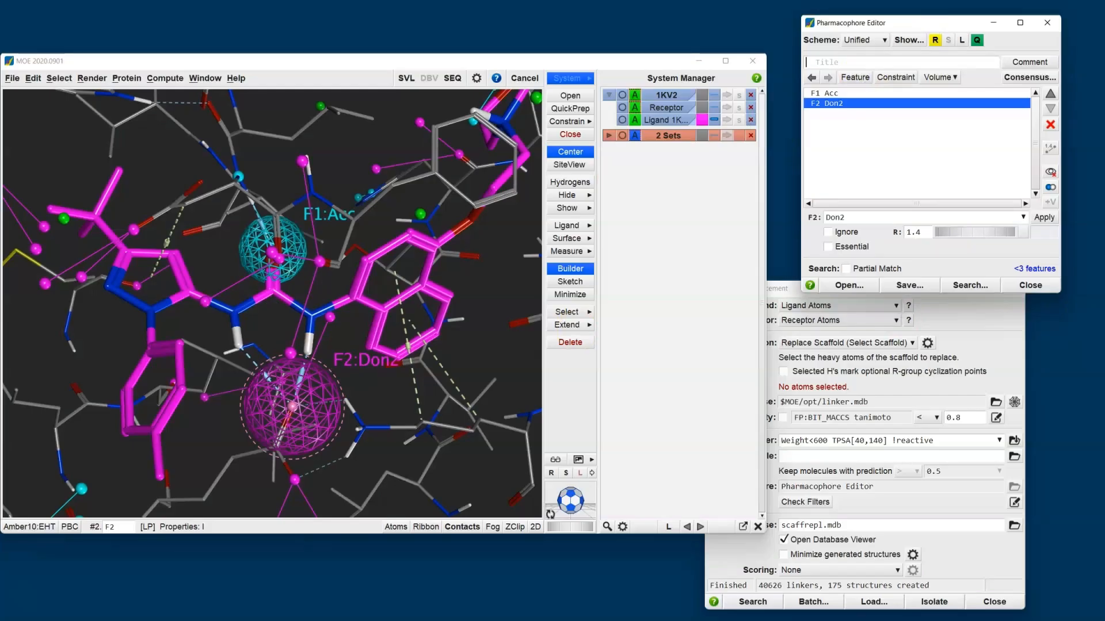
{"action": "left_click", "coordinate": [934, 40]}
{"action": "left_click", "coordinate": [934, 39]}
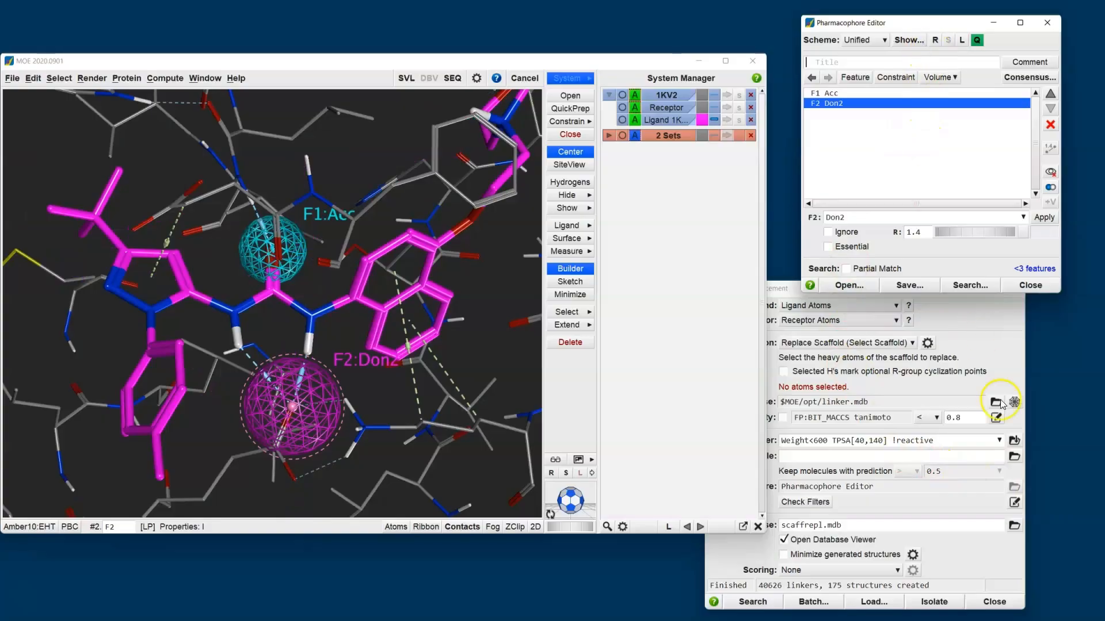
- Display the ligand's 2D diagram and select its urea and naphthalene atoms as the scaffold to replace
{"action": "left_click", "coordinate": [944, 504]}
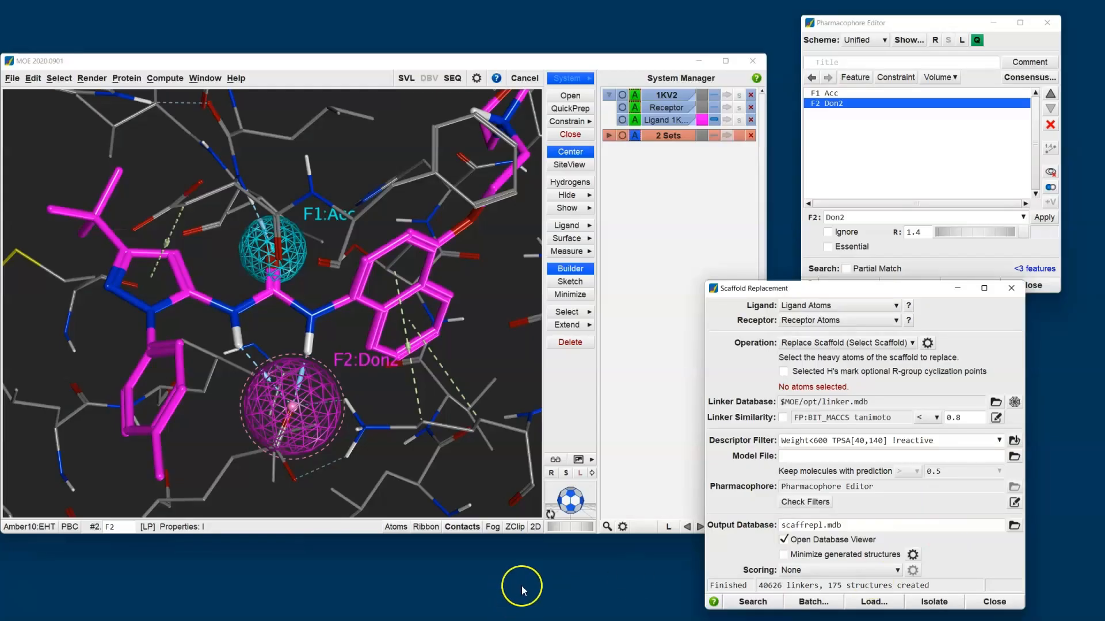
{"action": "left_click", "coordinate": [535, 527]}
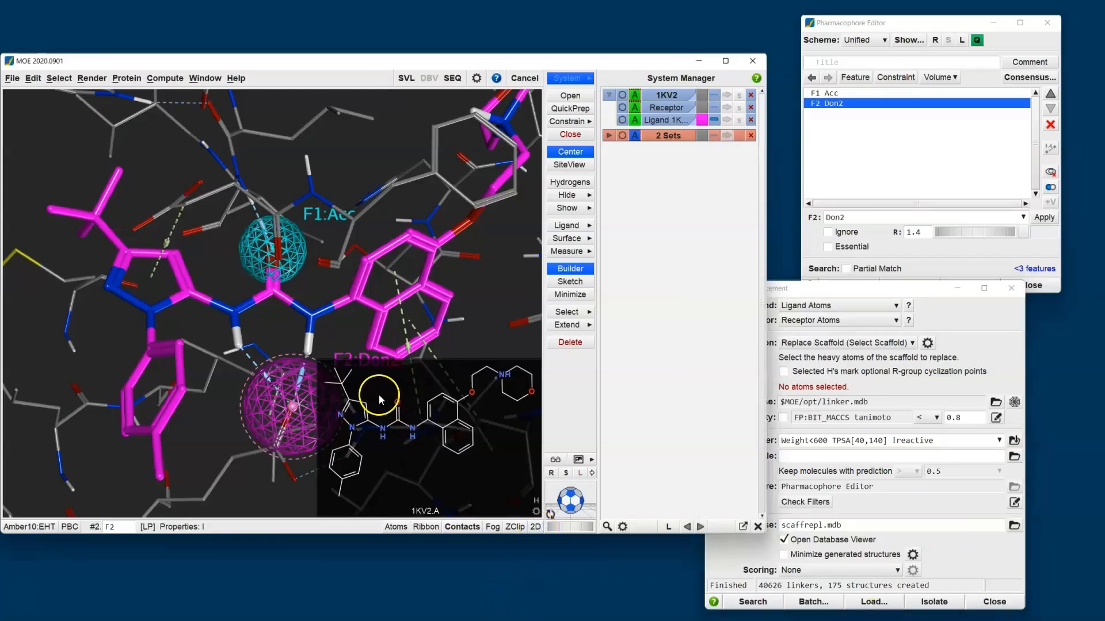
{"action": "left_click_drag", "start_coordinate": [376, 383], "coordinate": [481, 475]}
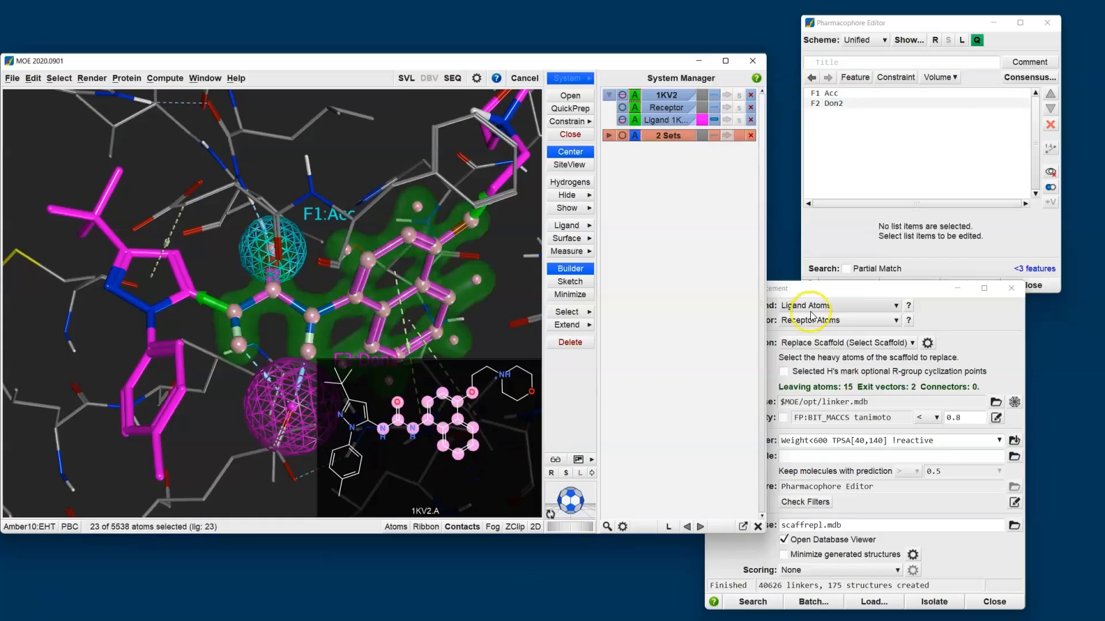
- Run the scaffold replacement search with the Pharmacophore Editor query, overwriting the existing scaffrepl.mdb output database
{"action": "left_click", "coordinate": [838, 295]}
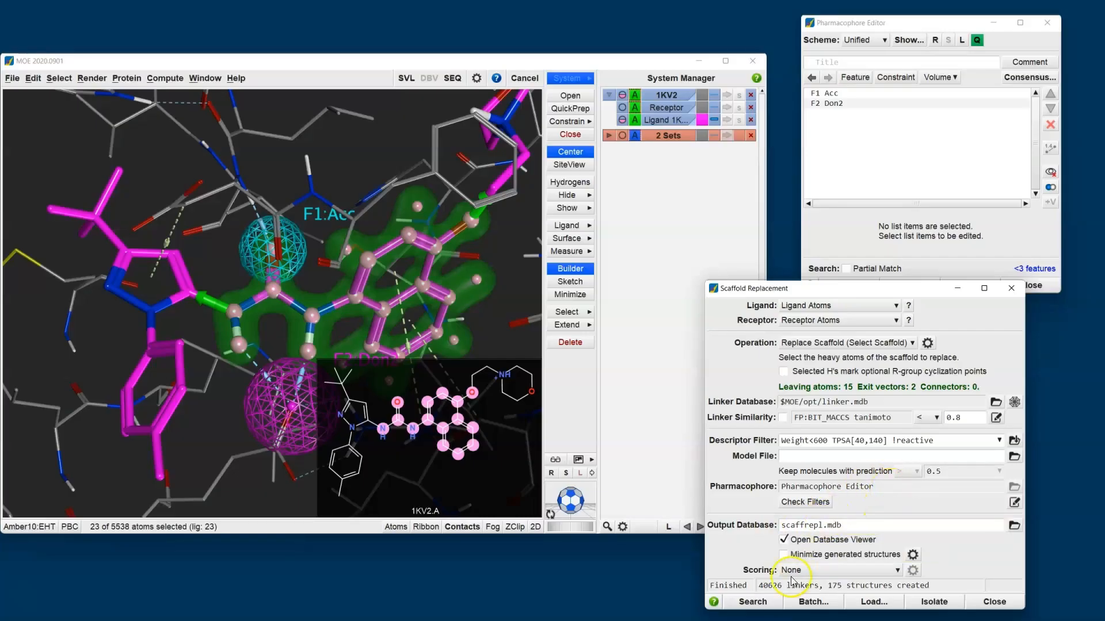
{"action": "left_click", "coordinate": [752, 602]}
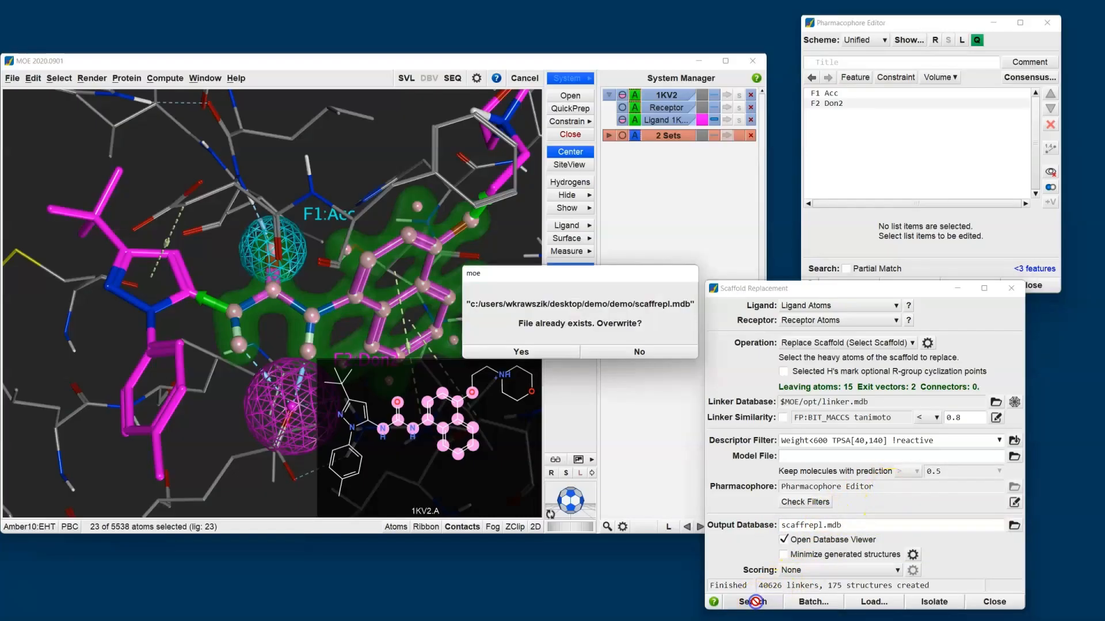
{"action": "left_click", "coordinate": [546, 355]}
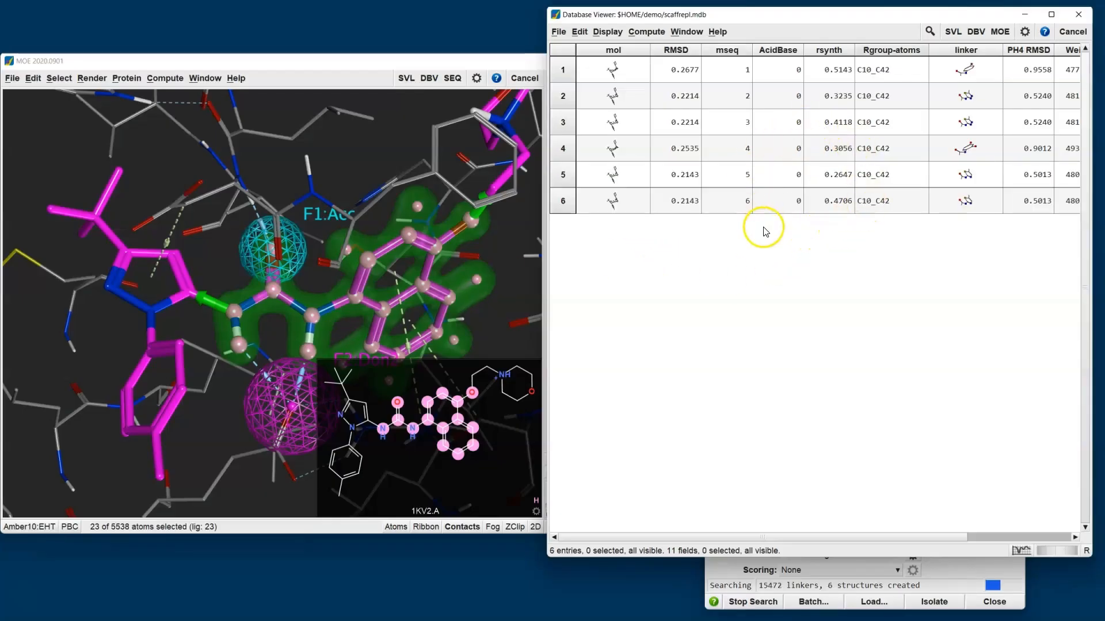
- Open the scaffrepl.mdb results in the browser beside the 3D view, with the 2D ligand diagram hidden and the atom selection cleared
{"action": "left_click", "coordinate": [561, 32]}
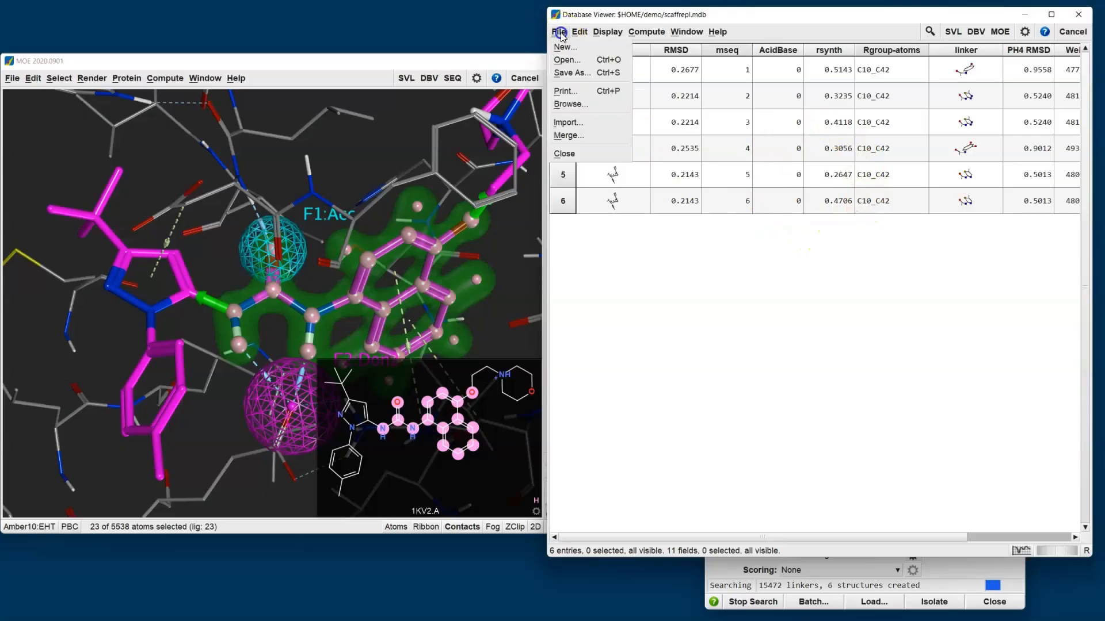
{"action": "left_click", "coordinate": [586, 109]}
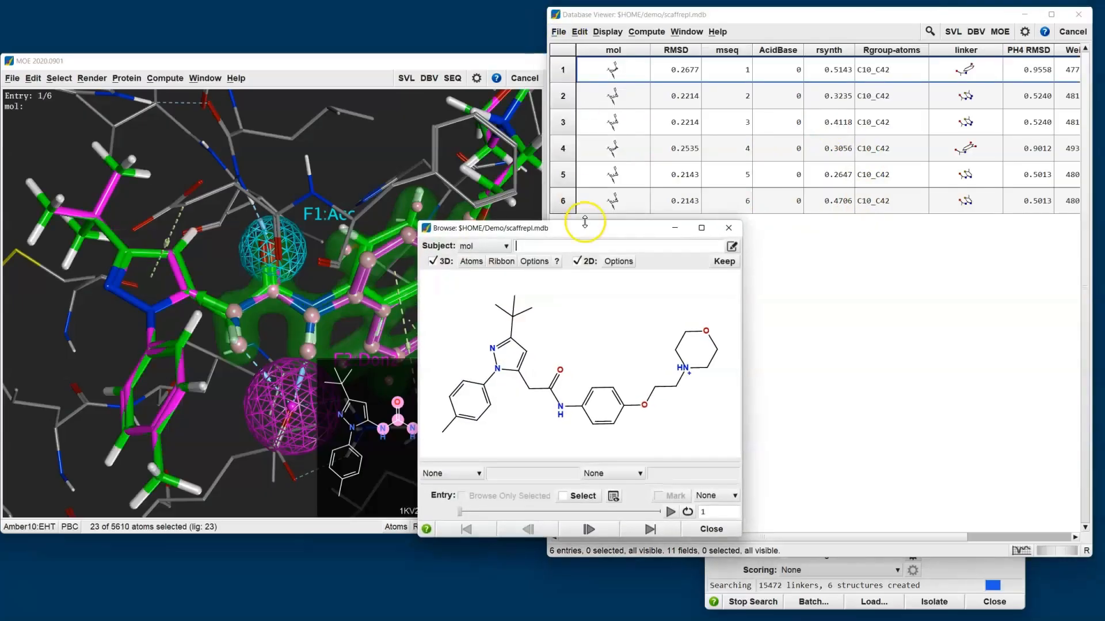
{"action": "left_click_drag", "start_coordinate": [594, 233], "coordinate": [746, 236]}
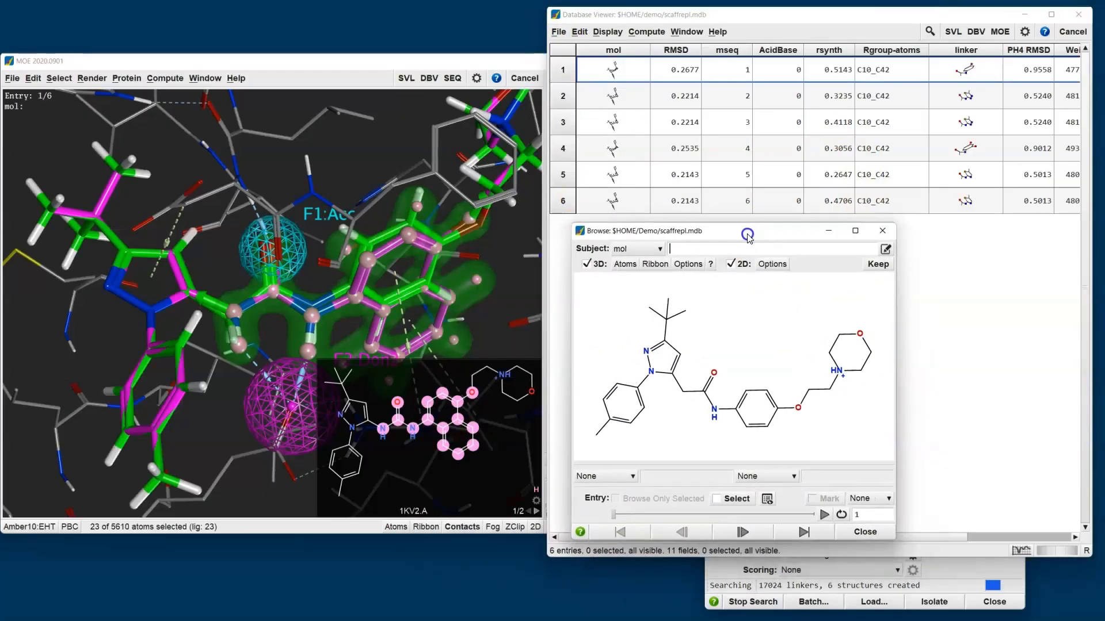
{"action": "left_click", "coordinate": [536, 530]}
{"action": "left_click", "coordinate": [500, 358]}
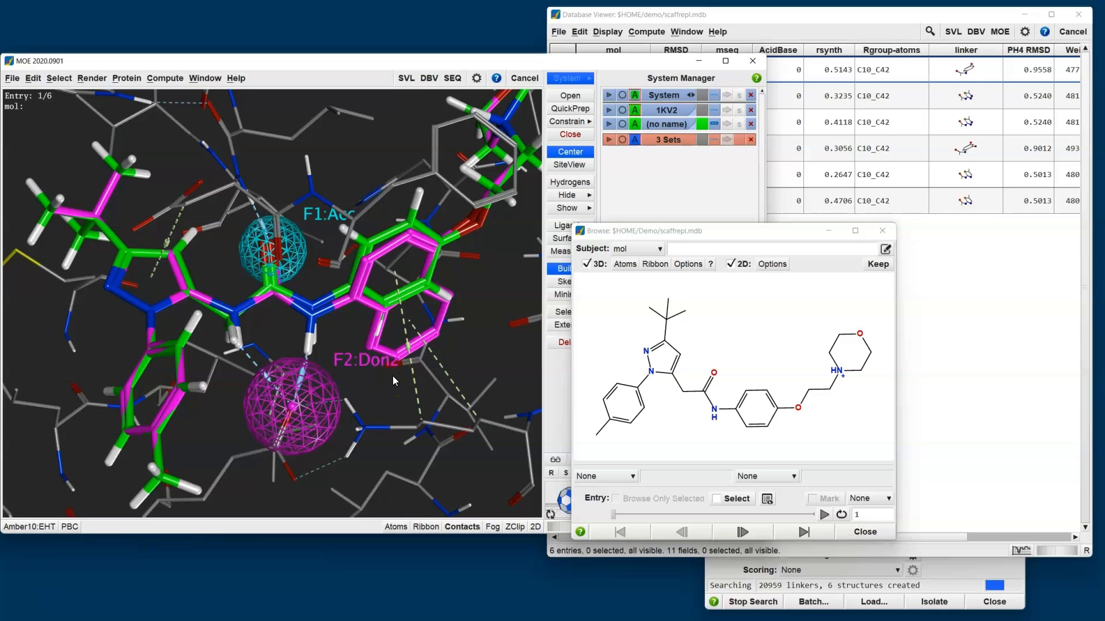
- Step through the generated structures up to entry 4 and return to entry 3, comparing each with the original ligand and pharmacophore features
{"action": "left_click", "coordinate": [729, 533]}
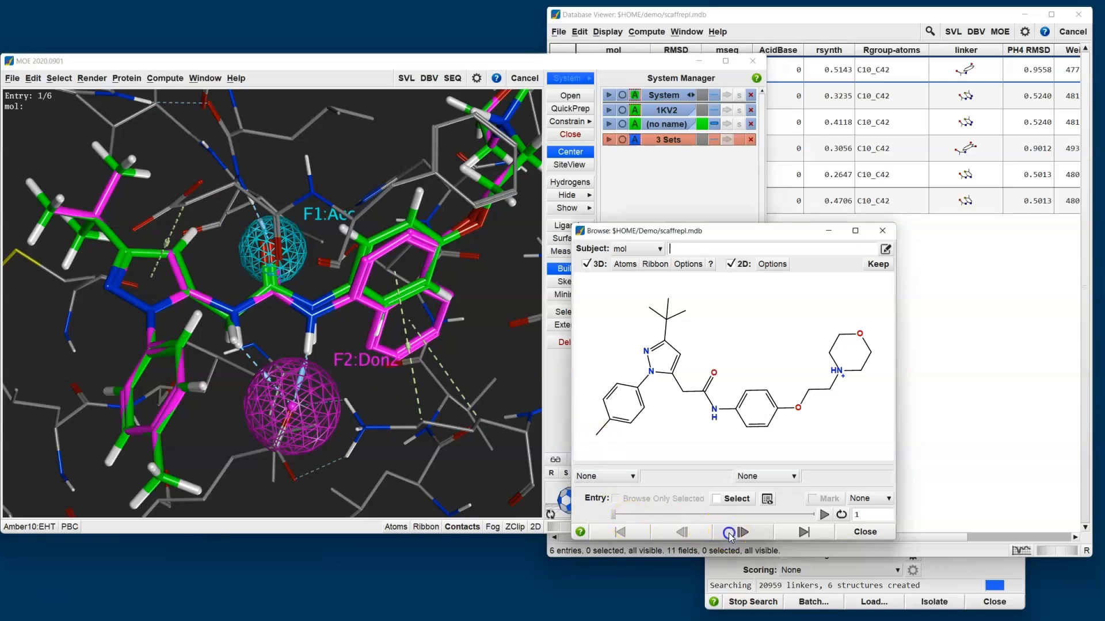
{"action": "left_click", "coordinate": [729, 534]}
{"action": "left_click", "coordinate": [829, 211]}
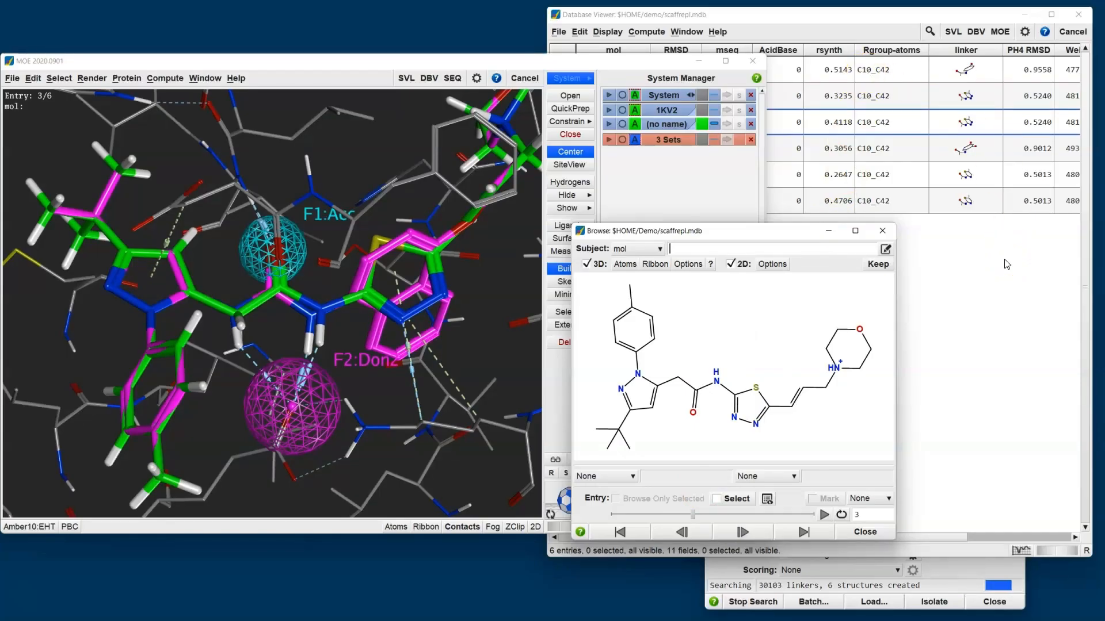
{"action": "left_click", "coordinate": [742, 532]}
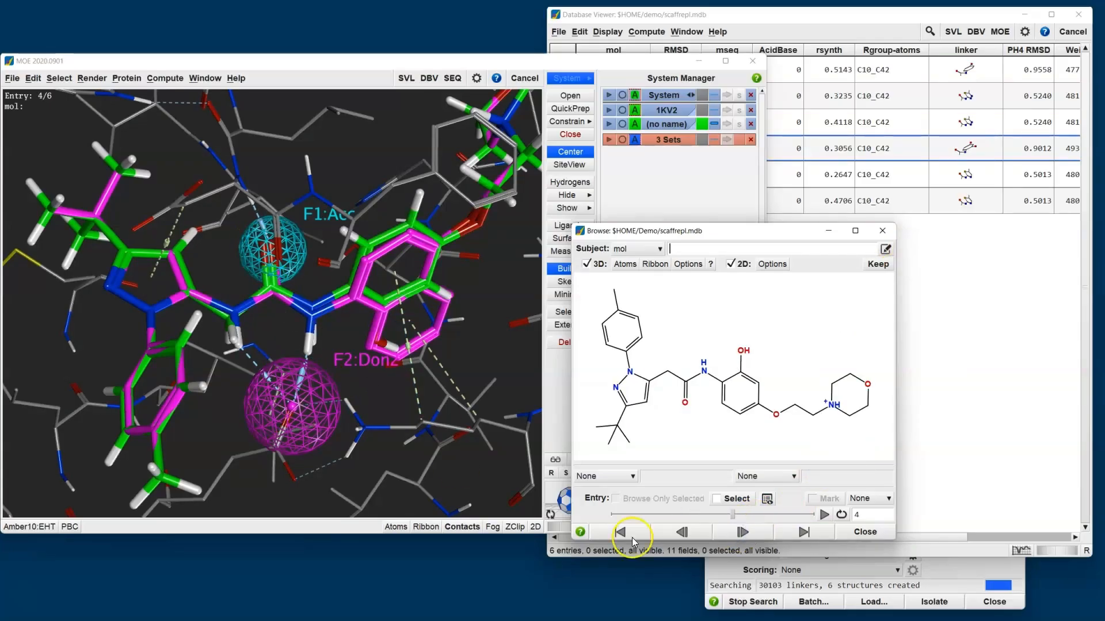
{"action": "left_click", "coordinate": [685, 533]}
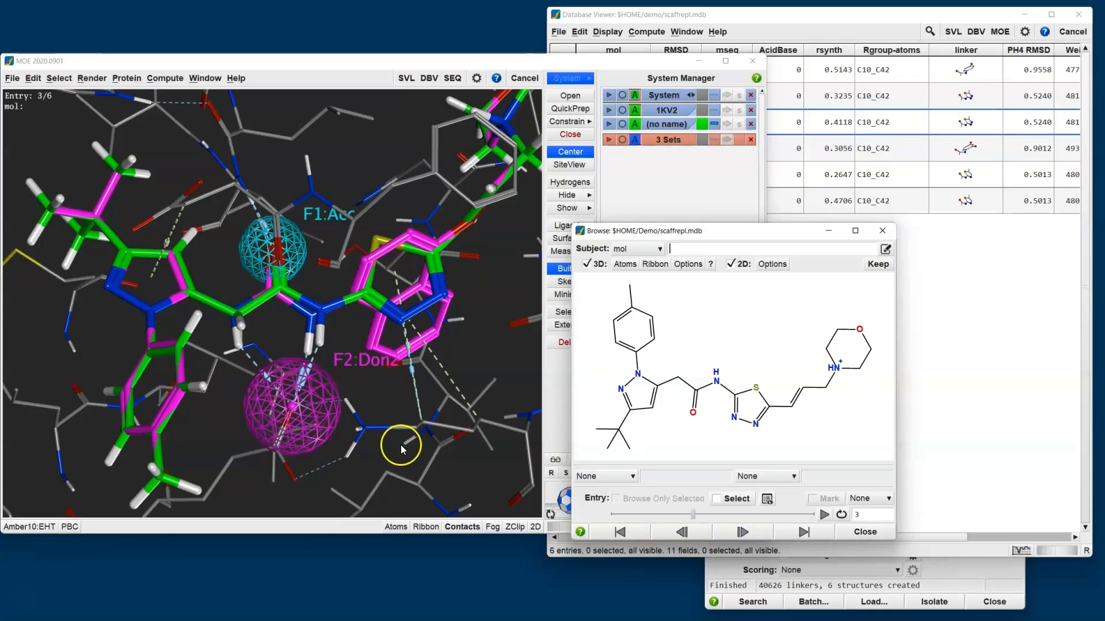
- Close the results browser and bring the Scaffold Replacement window forward over the 3D view
{"action": "left_click", "coordinate": [882, 230]}
{"action": "left_click", "coordinate": [965, 572]}
{"action": "left_click_drag", "start_coordinate": [884, 296], "coordinate": [411, 185]}
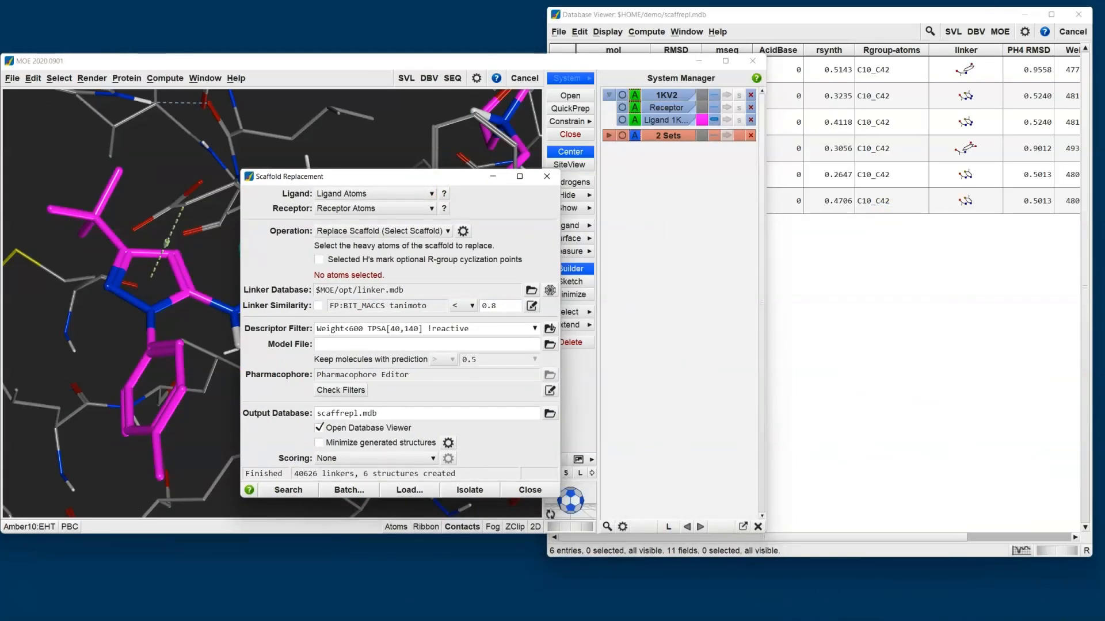